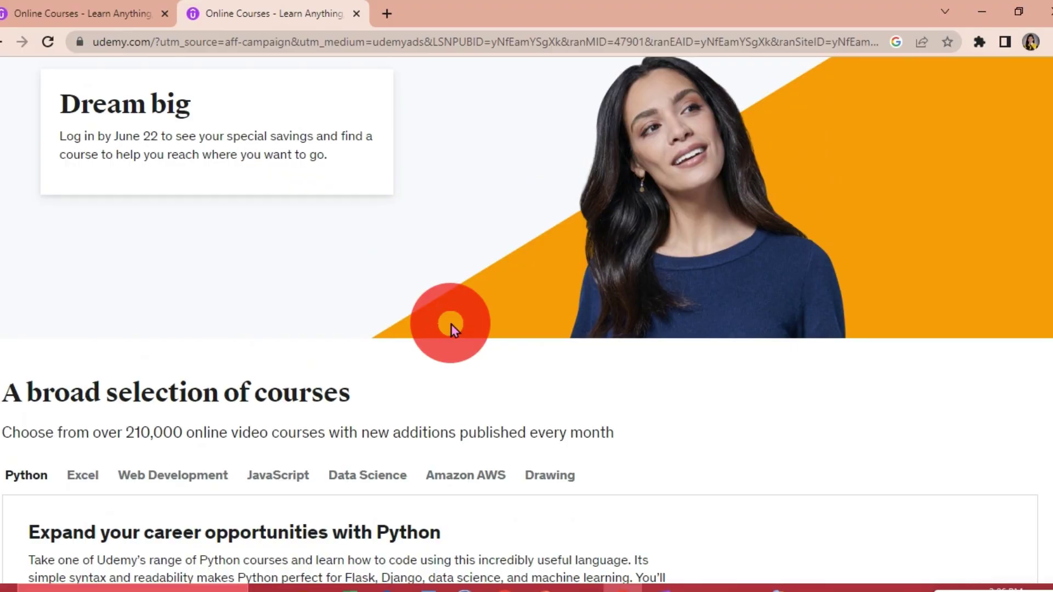
{"action": "scroll", "coordinate": [452, 324], "scroll_direction": "down", "scroll_amount": 3}
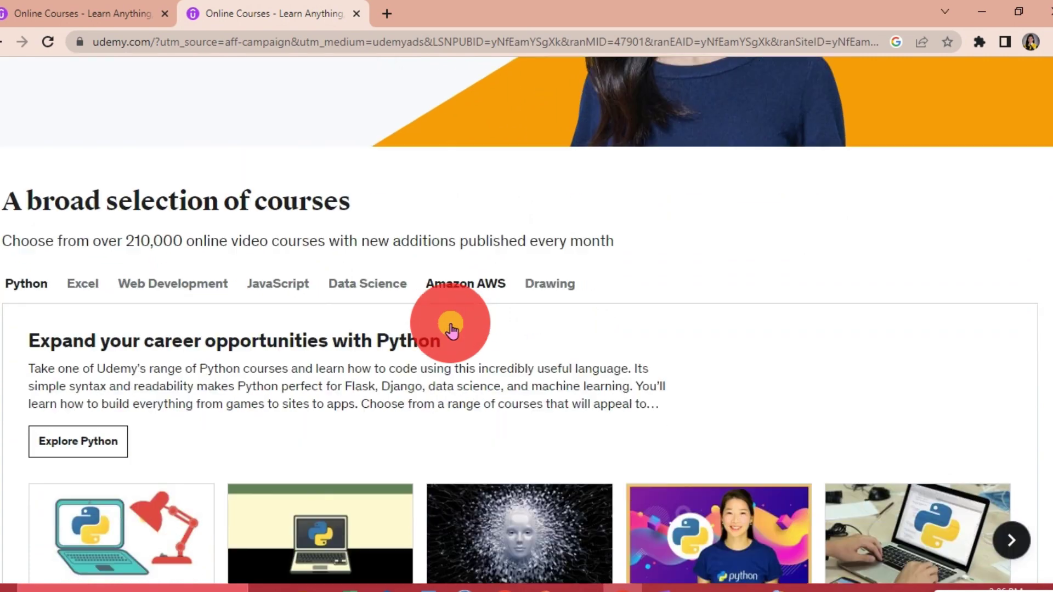
{"action": "scroll", "coordinate": [452, 328], "scroll_direction": "down", "scroll_amount": 2}
{"action": "scroll", "coordinate": [451, 324], "scroll_direction": "down", "scroll_amount": 2}
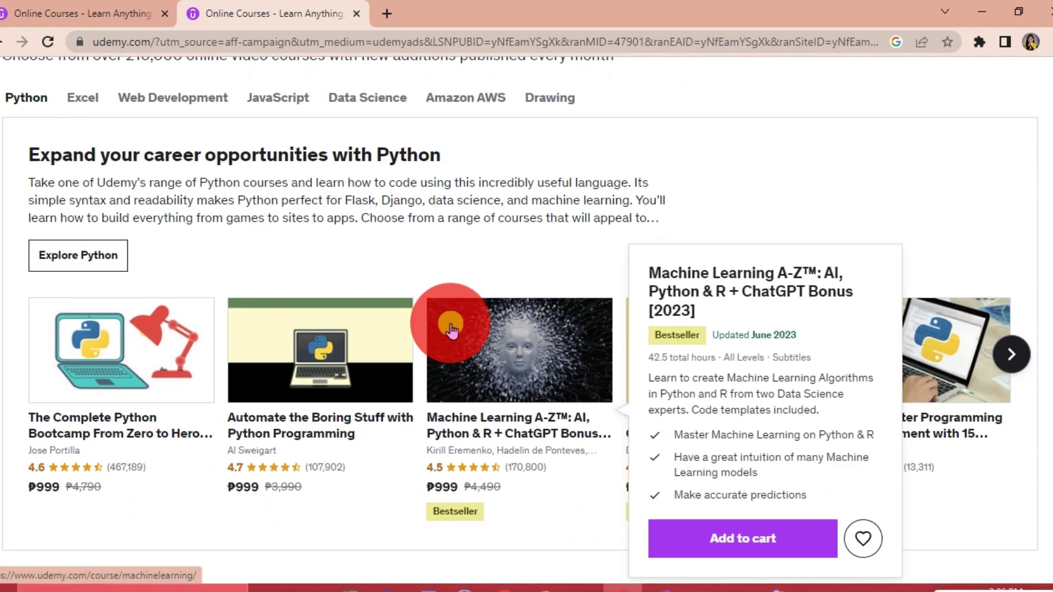
{"action": "scroll", "coordinate": [451, 328], "scroll_direction": "down", "scroll_amount": 1}
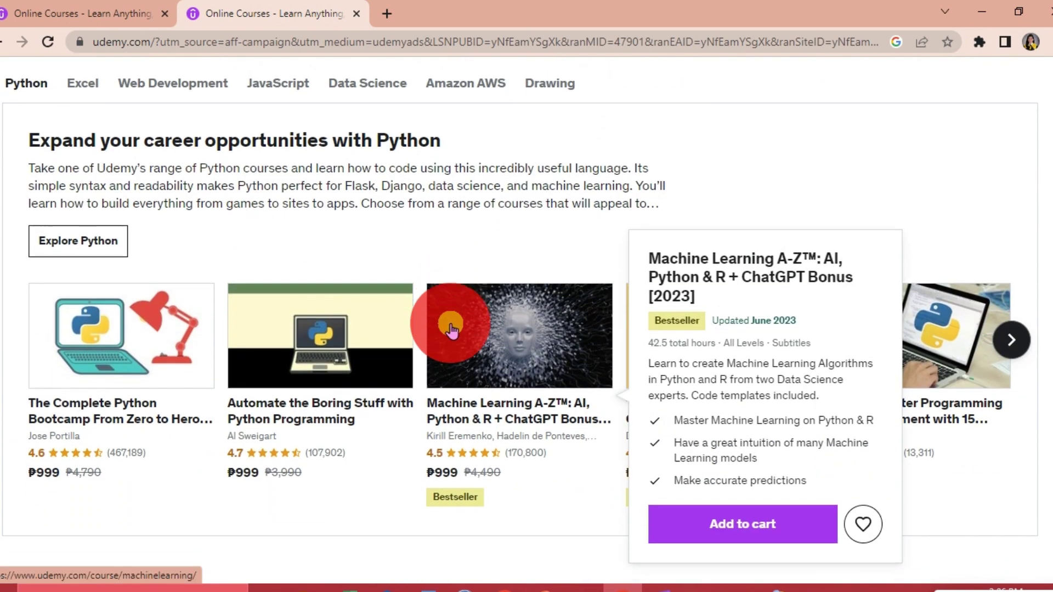
{"action": "scroll", "coordinate": [451, 328], "scroll_direction": "down", "scroll_amount": 2}
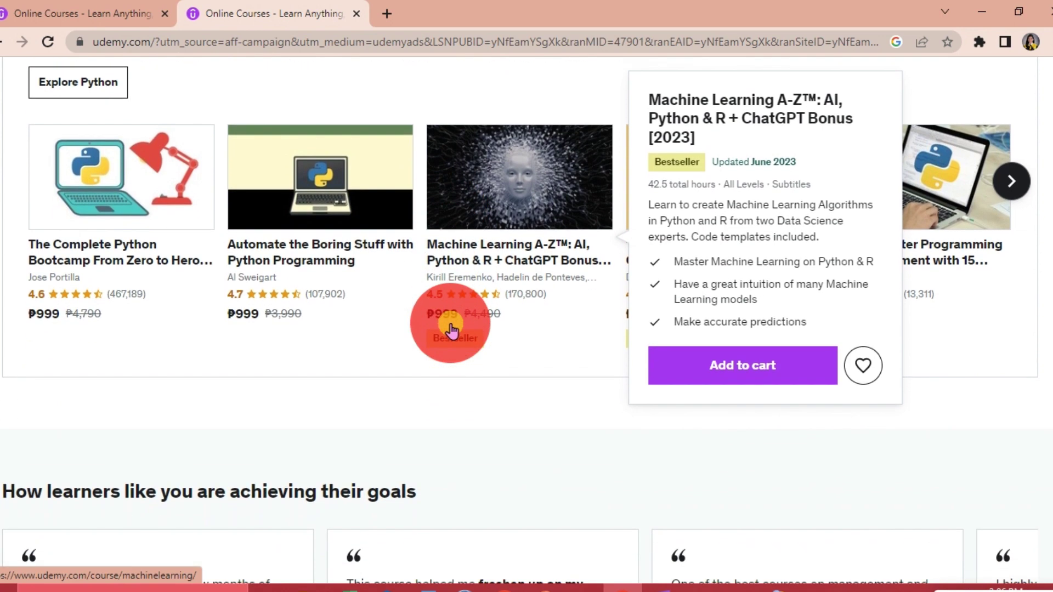
{"action": "scroll", "coordinate": [451, 328], "scroll_direction": "down", "scroll_amount": 2}
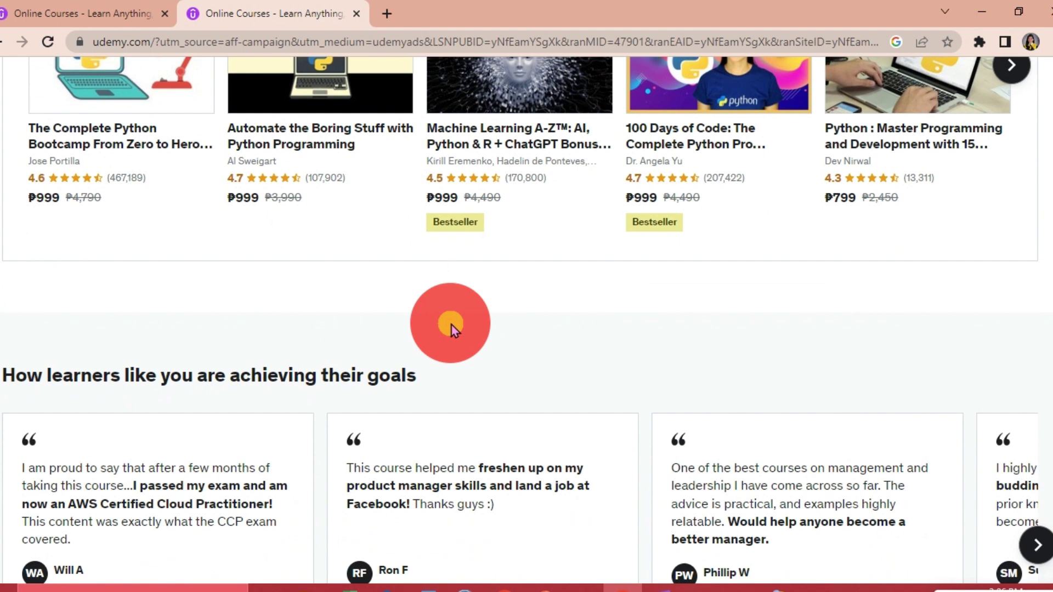
{"action": "scroll", "coordinate": [452, 324], "scroll_direction": "down", "scroll_amount": 1}
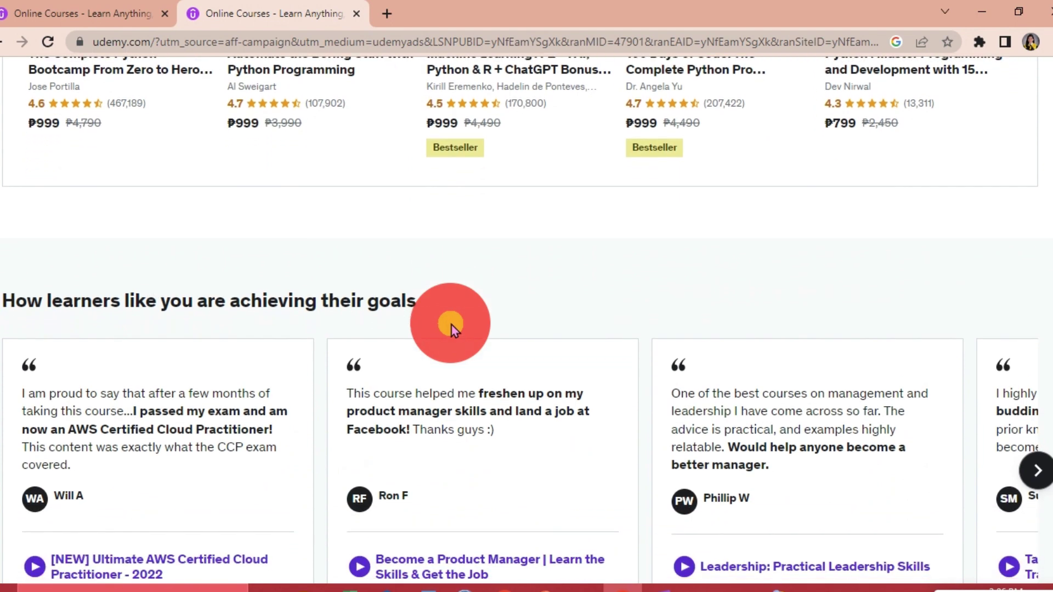
{"action": "scroll", "coordinate": [452, 324], "scroll_direction": "down", "scroll_amount": 1}
{"action": "scroll", "coordinate": [451, 323], "scroll_direction": "down", "scroll_amount": 1}
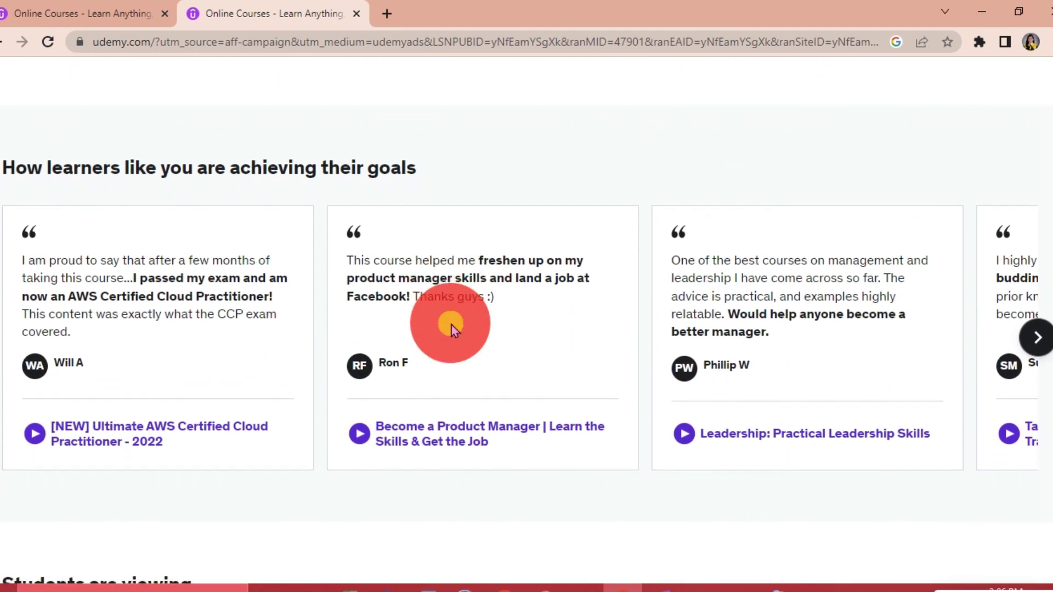
{"action": "scroll", "coordinate": [452, 324], "scroll_direction": "down", "scroll_amount": 2}
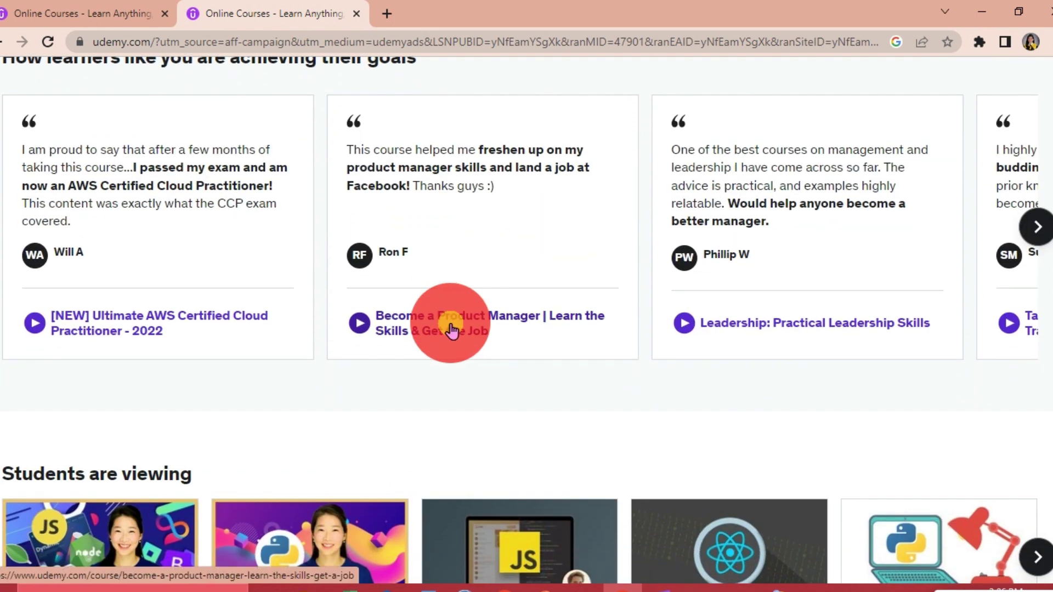
{"action": "scroll", "coordinate": [451, 329], "scroll_direction": "down", "scroll_amount": 2}
{"action": "scroll", "coordinate": [451, 325], "scroll_direction": "down", "scroll_amount": 1}
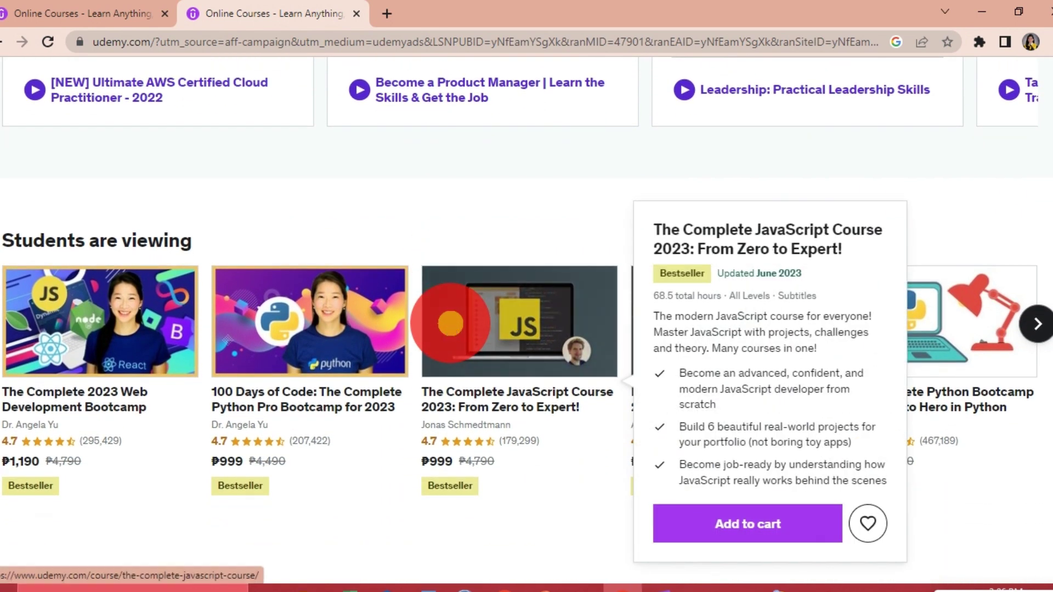
{"action": "scroll", "coordinate": [450, 324], "scroll_direction": "down", "scroll_amount": 2}
{"action": "scroll", "coordinate": [451, 329], "scroll_direction": "down", "scroll_amount": 2}
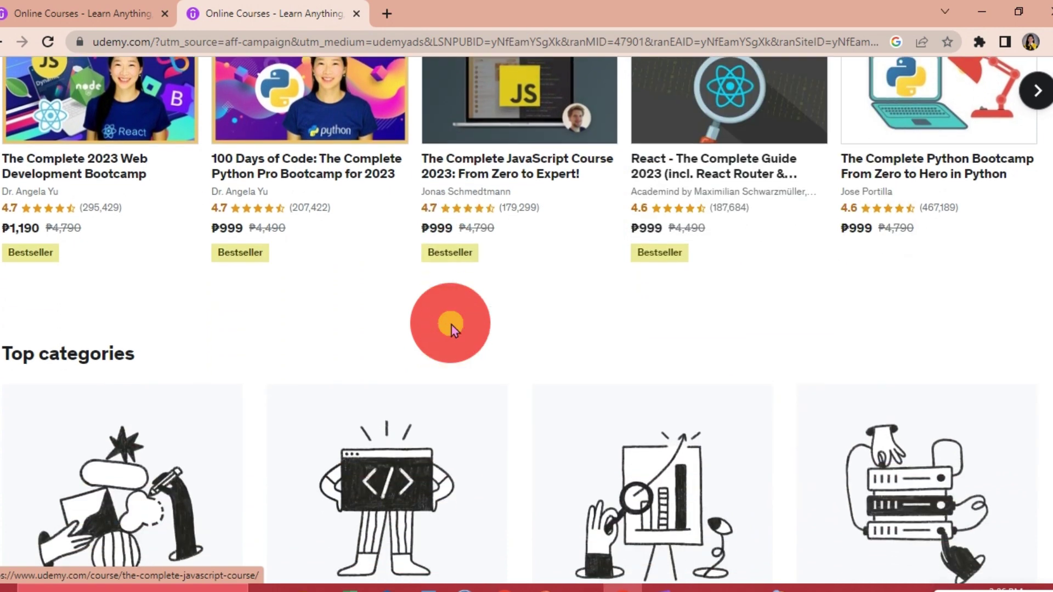
{"action": "scroll", "coordinate": [450, 340], "scroll_direction": "down", "scroll_amount": 1}
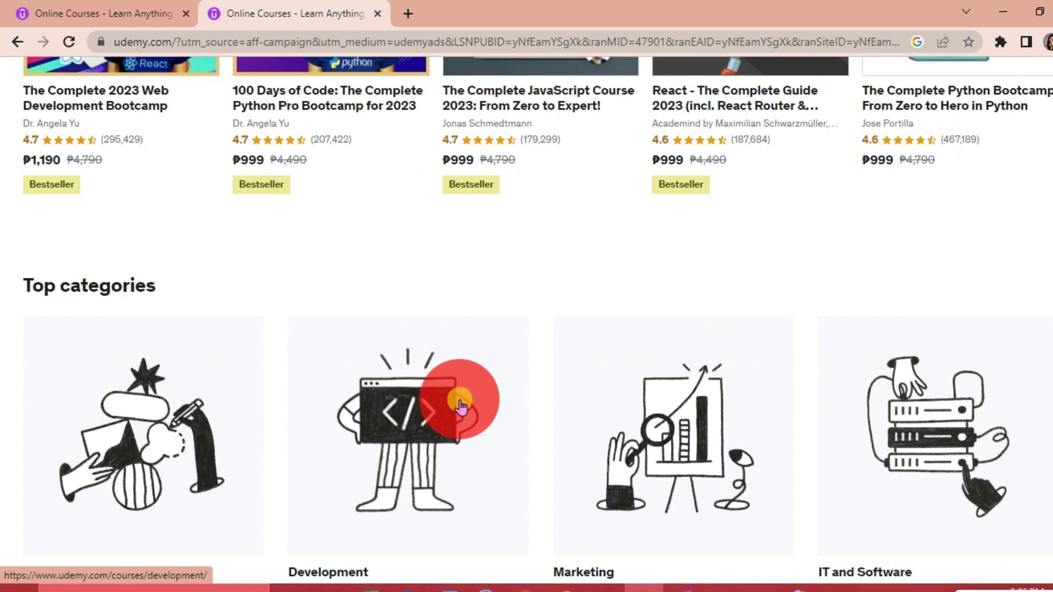
{"action": "scroll", "coordinate": [458, 403], "scroll_direction": "down", "scroll_amount": 2}
{"action": "scroll", "coordinate": [460, 406], "scroll_direction": "down", "scroll_amount": 1}
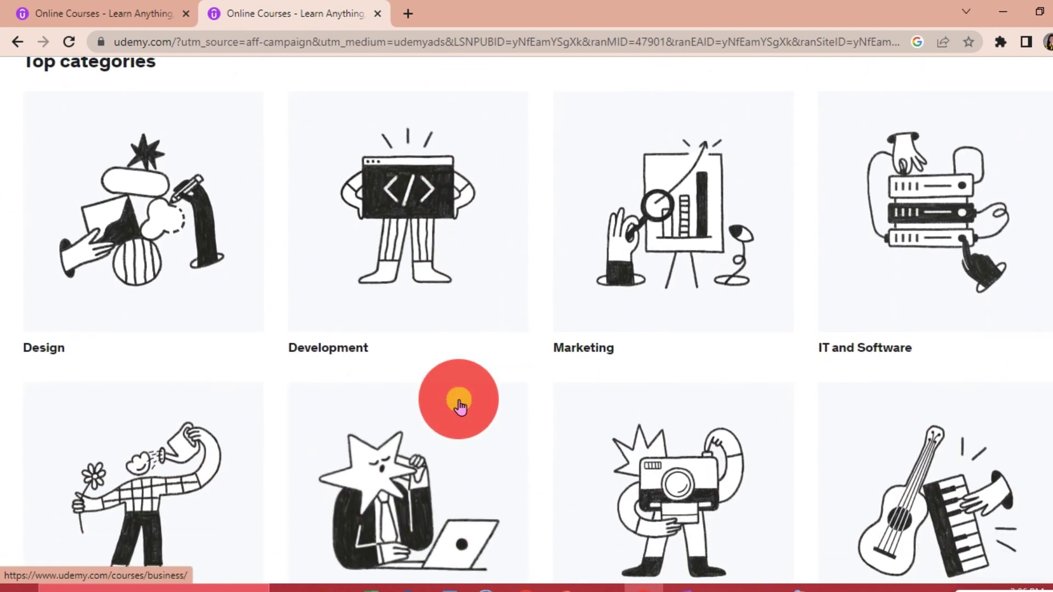
{"action": "scroll", "coordinate": [460, 406], "scroll_direction": "down", "scroll_amount": 2}
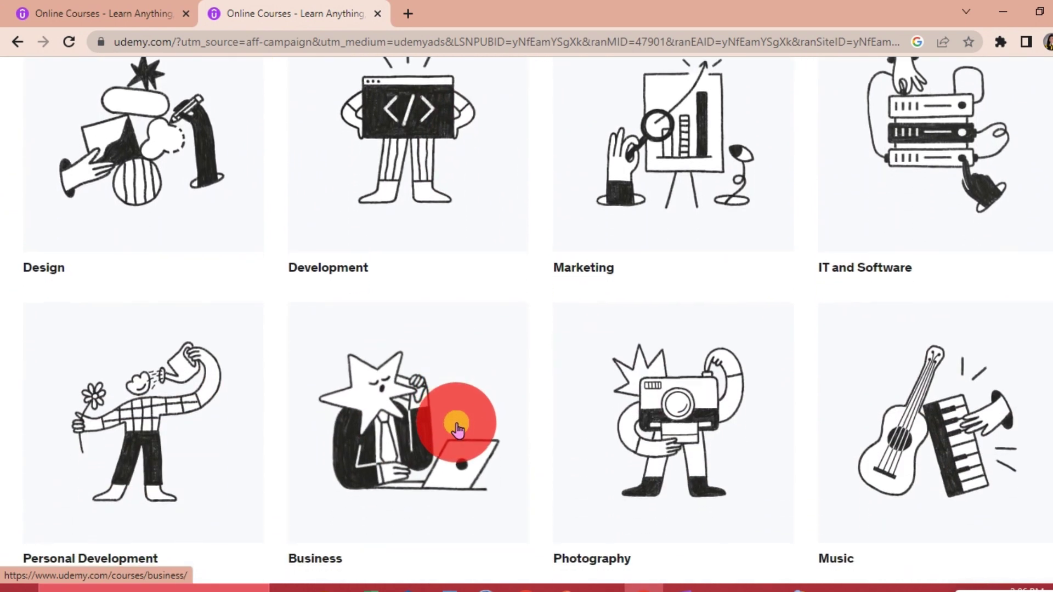
{"action": "scroll", "coordinate": [458, 428], "scroll_direction": "down", "scroll_amount": 1}
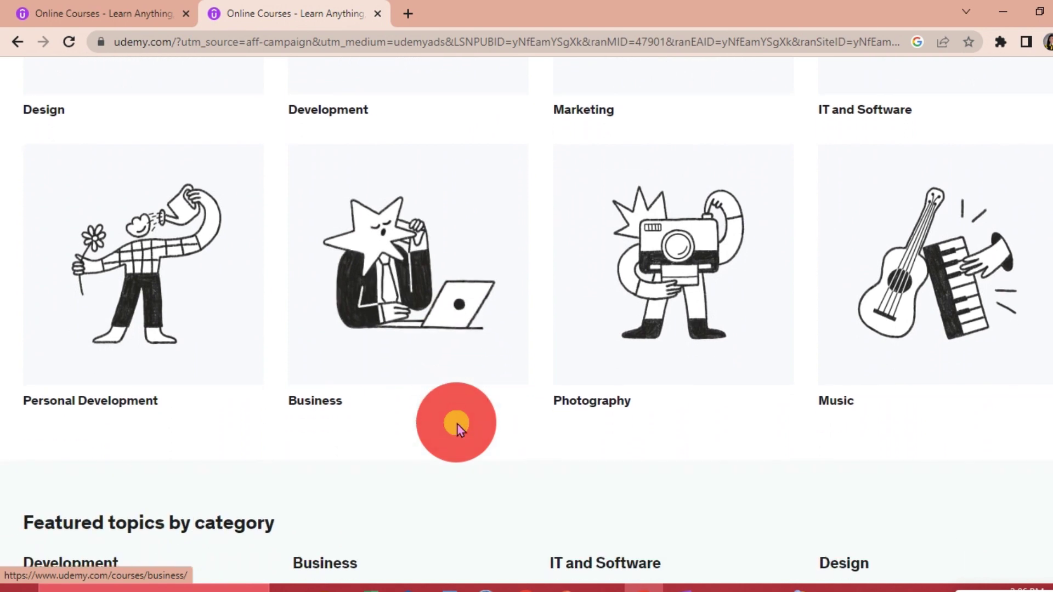
{"action": "scroll", "coordinate": [457, 428], "scroll_direction": "down", "scroll_amount": 3}
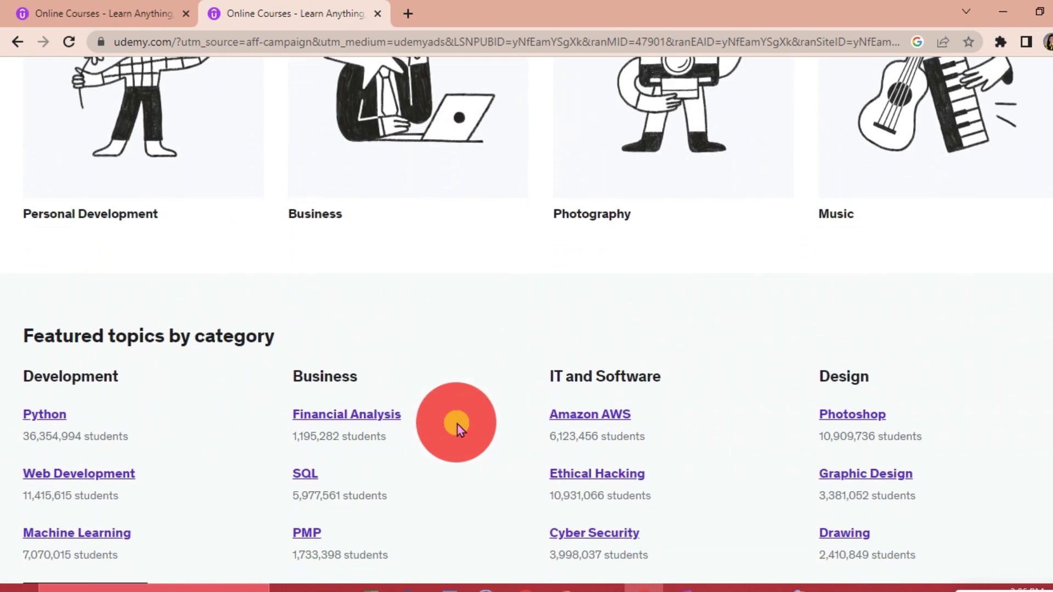
{"action": "scroll", "coordinate": [457, 425], "scroll_direction": "down", "scroll_amount": 3}
{"action": "scroll", "coordinate": [458, 425], "scroll_direction": "down", "scroll_amount": 2}
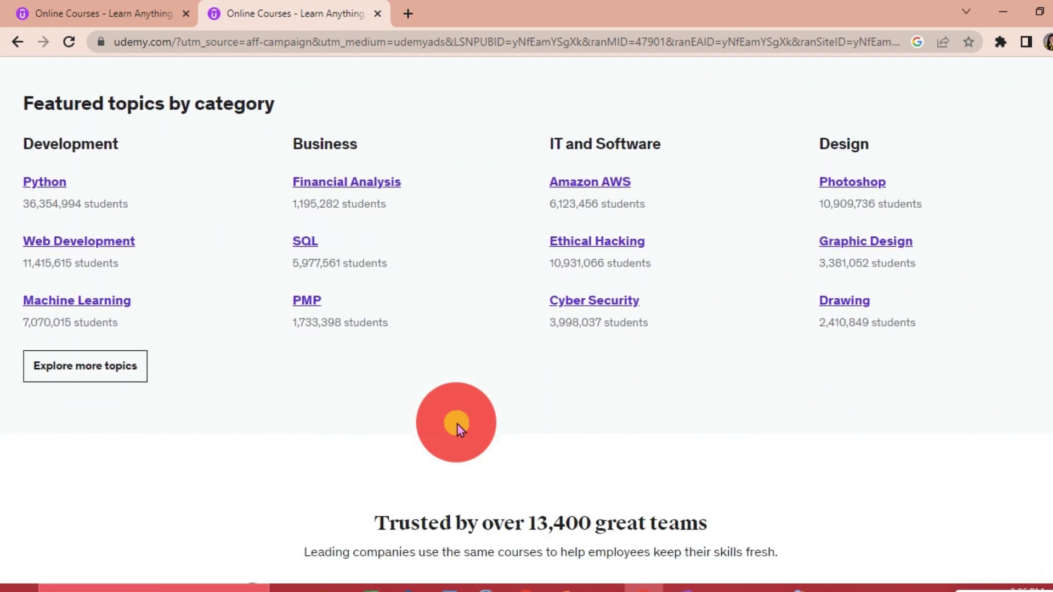
{"action": "scroll", "coordinate": [457, 424], "scroll_direction": "down", "scroll_amount": 2}
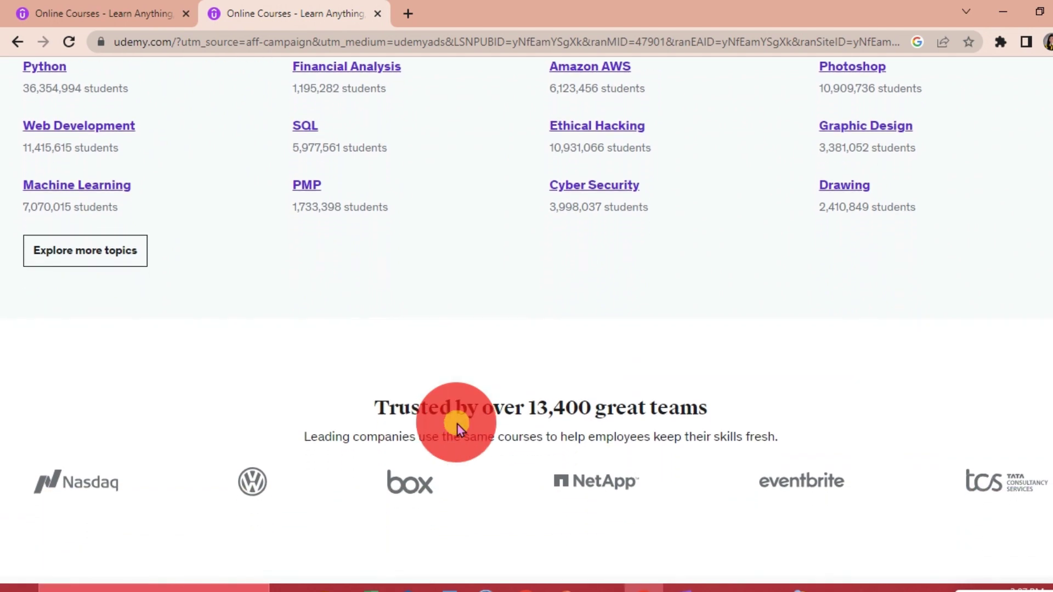
{"action": "scroll", "coordinate": [458, 424], "scroll_direction": "down", "scroll_amount": 1}
{"action": "scroll", "coordinate": [458, 425], "scroll_direction": "up", "scroll_amount": 2}
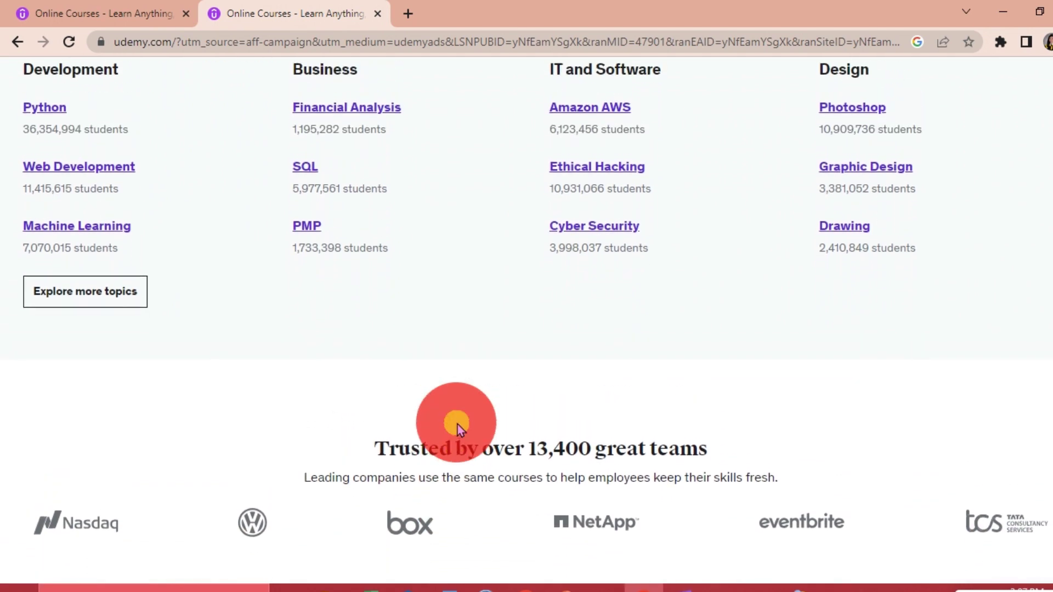
{"action": "scroll", "coordinate": [457, 424], "scroll_direction": "down", "scroll_amount": 1}
{"action": "scroll", "coordinate": [457, 422], "scroll_direction": "down", "scroll_amount": 1}
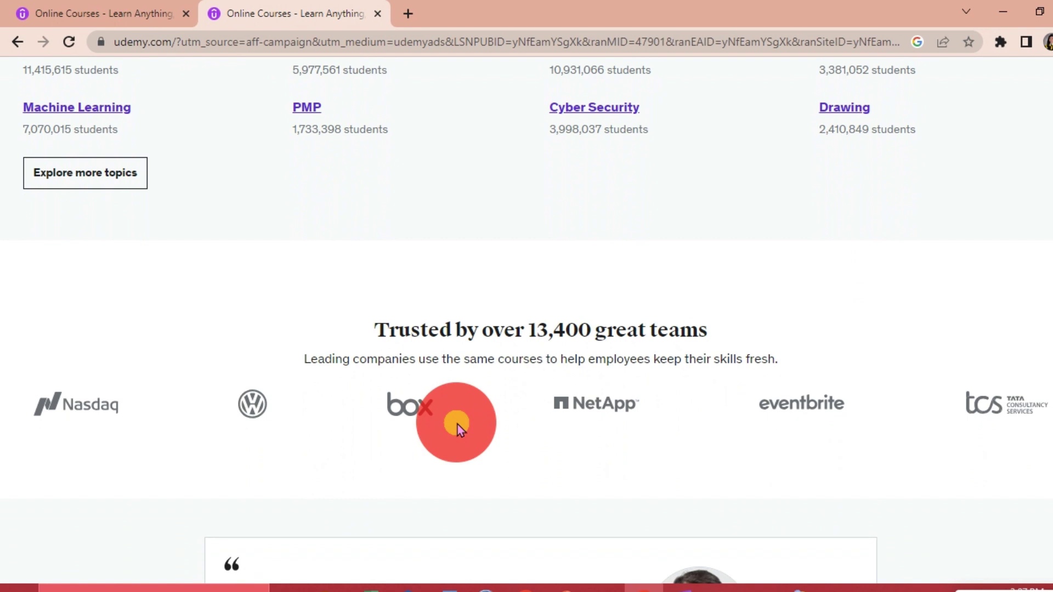
{"action": "scroll", "coordinate": [457, 424], "scroll_direction": "down", "scroll_amount": 1}
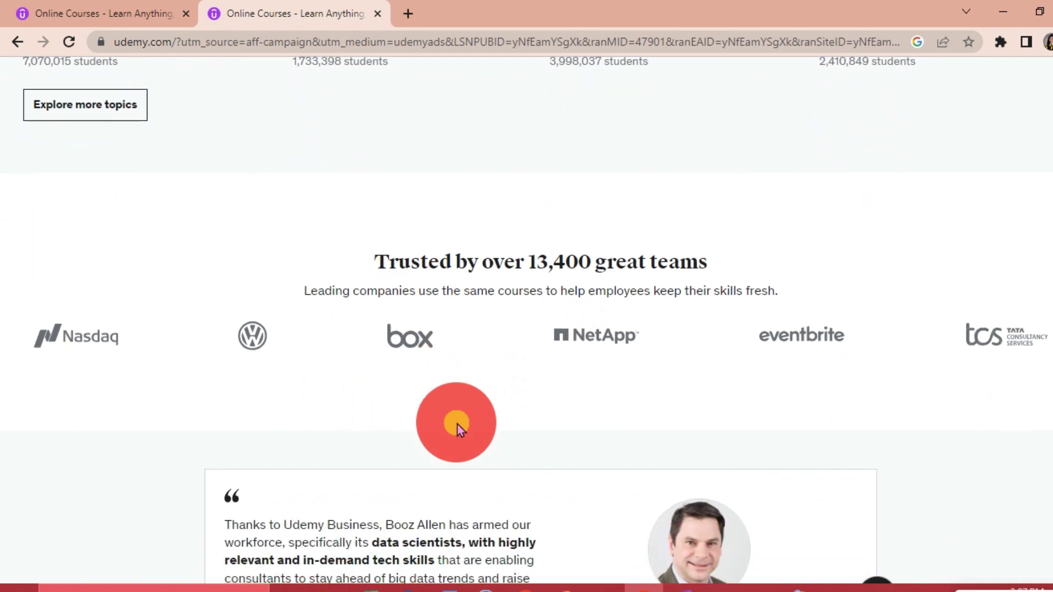
{"action": "scroll", "coordinate": [458, 426], "scroll_direction": "down", "scroll_amount": 2}
{"action": "scroll", "coordinate": [458, 425], "scroll_direction": "down", "scroll_amount": 2}
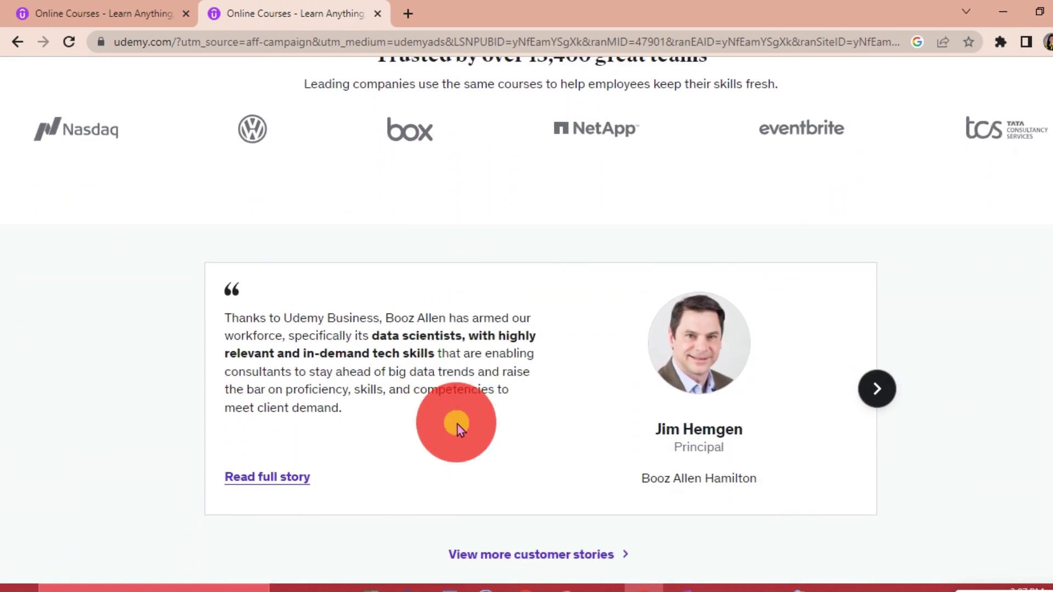
{"action": "scroll", "coordinate": [458, 424], "scroll_direction": "down", "scroll_amount": 1}
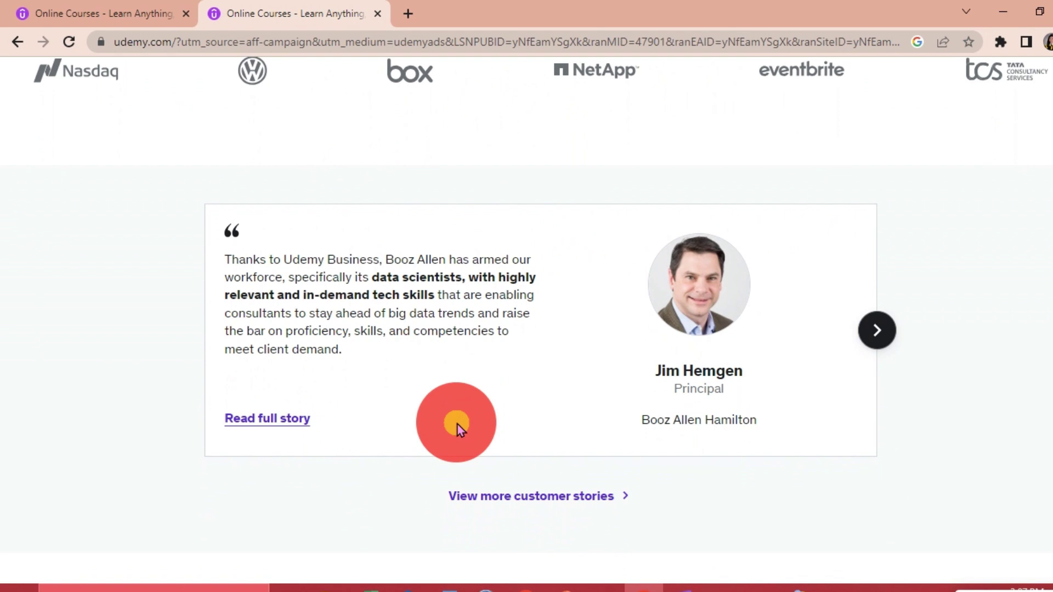
{"action": "scroll", "coordinate": [457, 424], "scroll_direction": "down", "scroll_amount": 1}
{"action": "scroll", "coordinate": [457, 425], "scroll_direction": "down", "scroll_amount": 1}
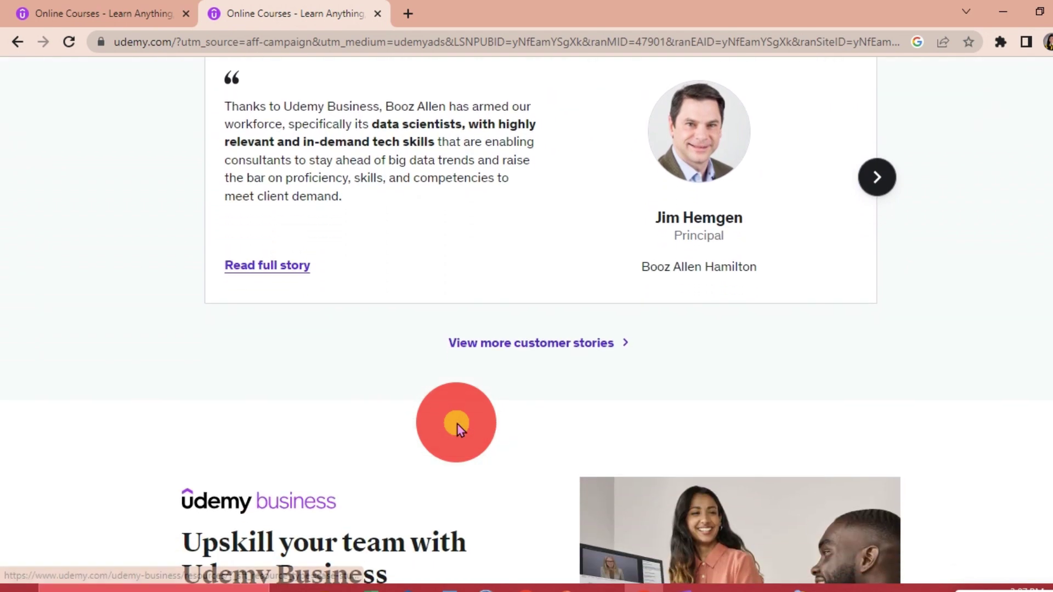
{"action": "scroll", "coordinate": [458, 425], "scroll_direction": "down", "scroll_amount": 2}
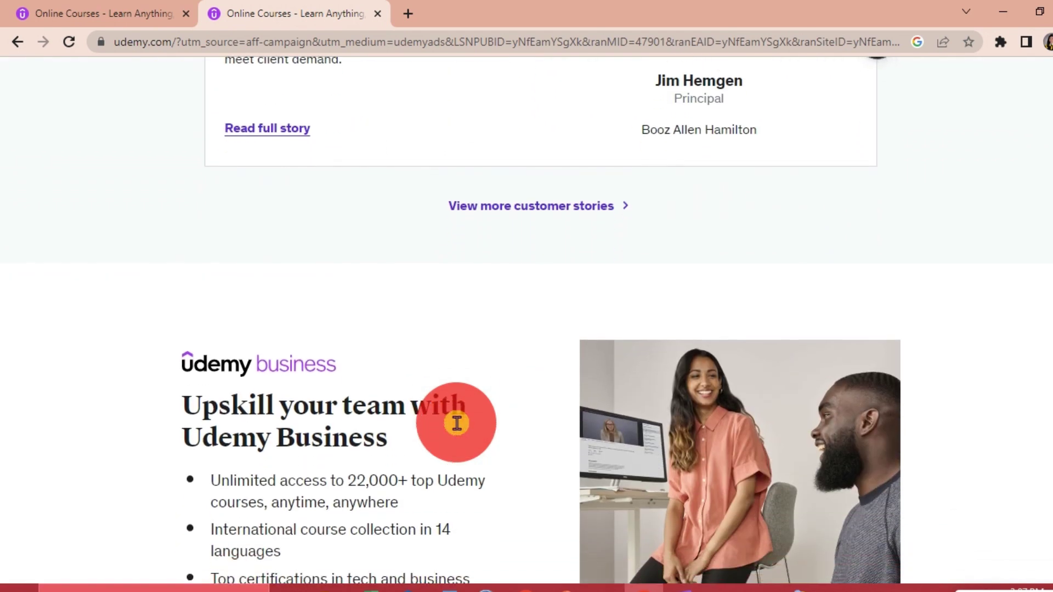
{"action": "scroll", "coordinate": [457, 425], "scroll_direction": "down", "scroll_amount": 1}
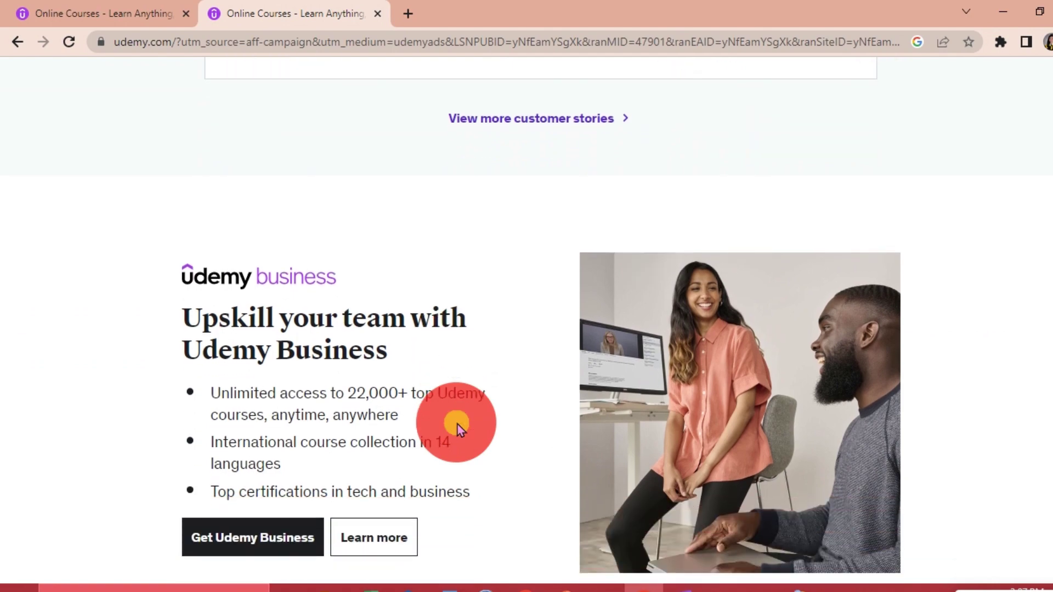
{"action": "scroll", "coordinate": [457, 425], "scroll_direction": "down", "scroll_amount": 3}
{"action": "scroll", "coordinate": [458, 424], "scroll_direction": "down", "scroll_amount": 4}
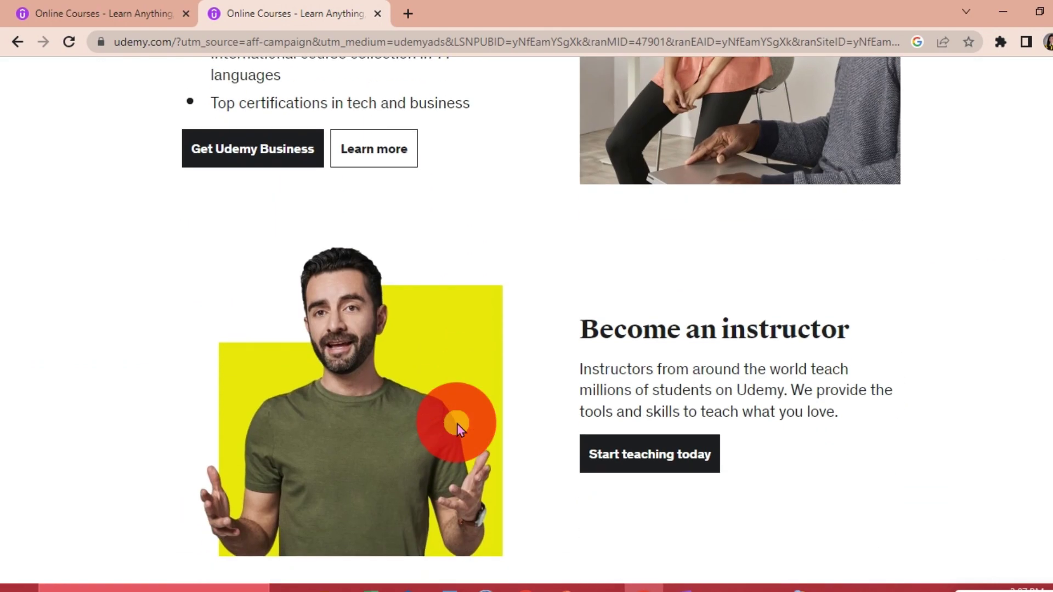
{"action": "scroll", "coordinate": [653, 192], "scroll_direction": "up", "scroll_amount": 7}
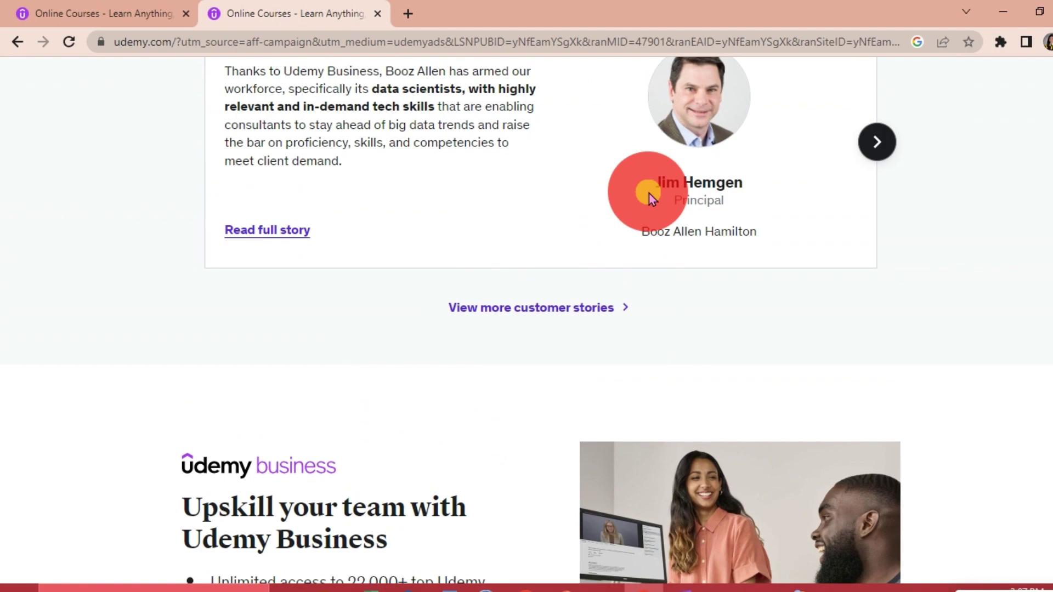
{"action": "scroll", "coordinate": [649, 193], "scroll_direction": "up", "scroll_amount": 20}
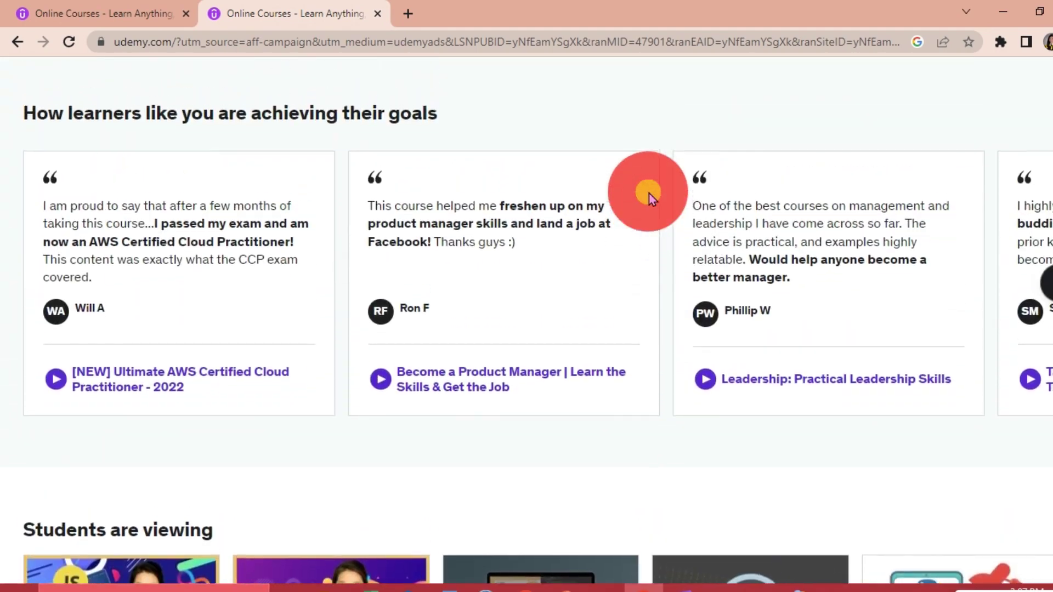
Scroll to the top of the Udemy homepage and choose Sign up in the header.
{"action": "scroll", "coordinate": [649, 194], "scroll_direction": "up", "scroll_amount": 10}
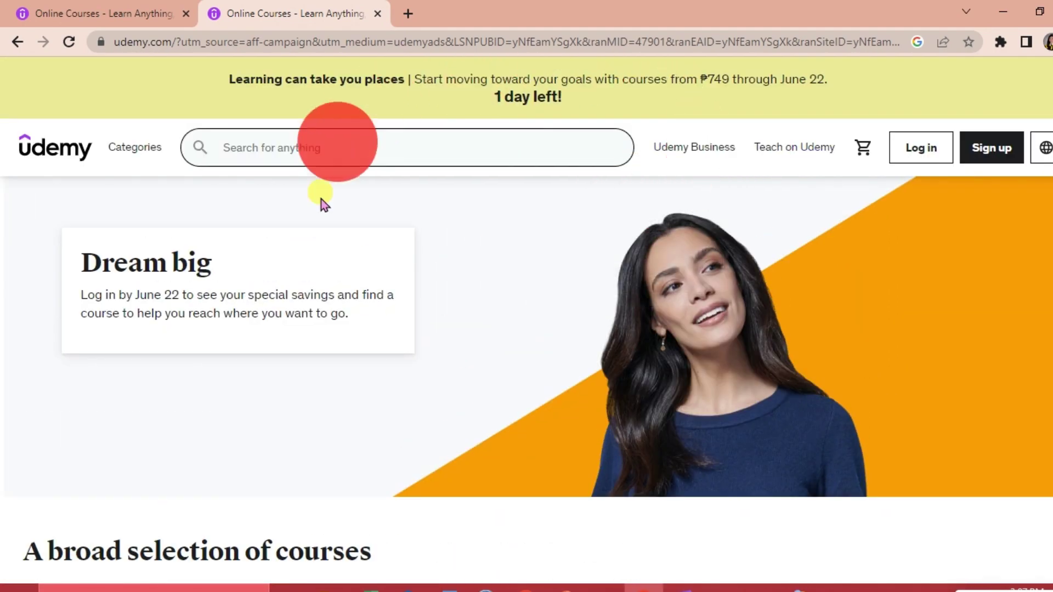
{"action": "left_click", "coordinate": [577, 238]}
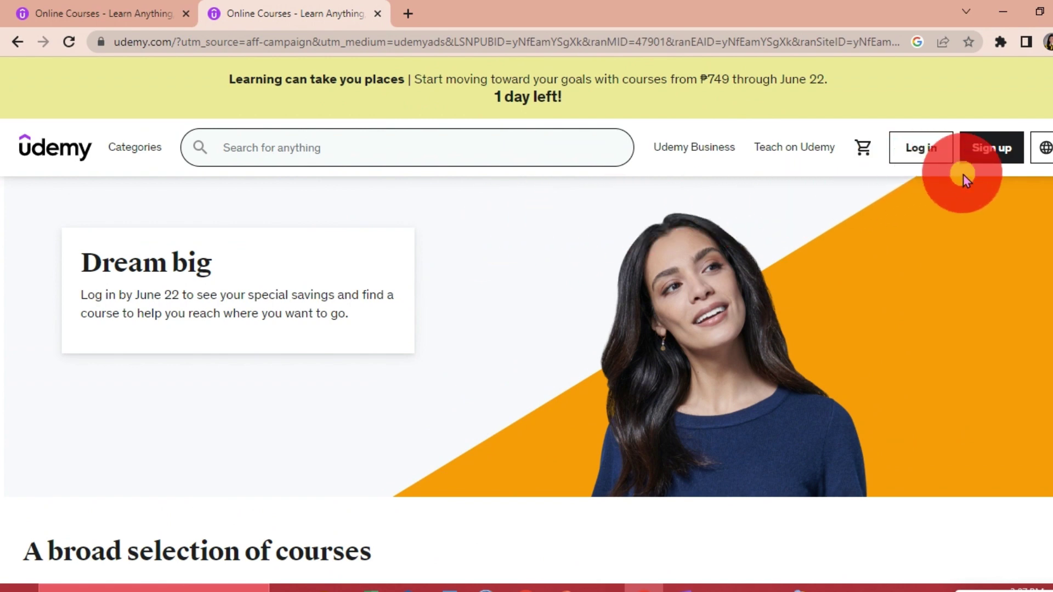
{"action": "scroll", "coordinate": [963, 175], "scroll_direction": "up", "scroll_amount": 5}
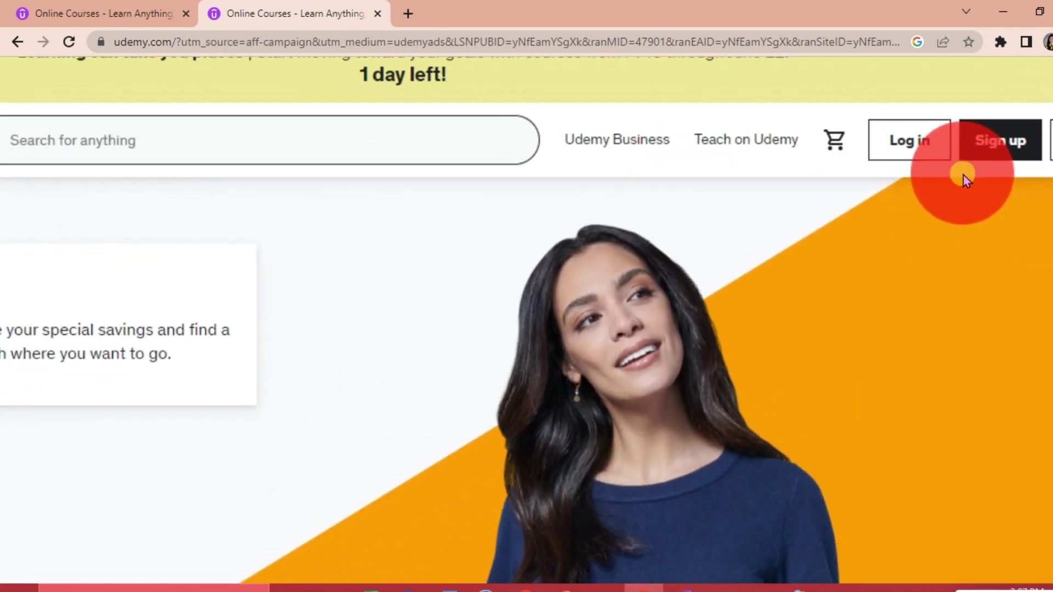
{"action": "scroll", "coordinate": [963, 175], "scroll_direction": "down", "scroll_amount": 5}
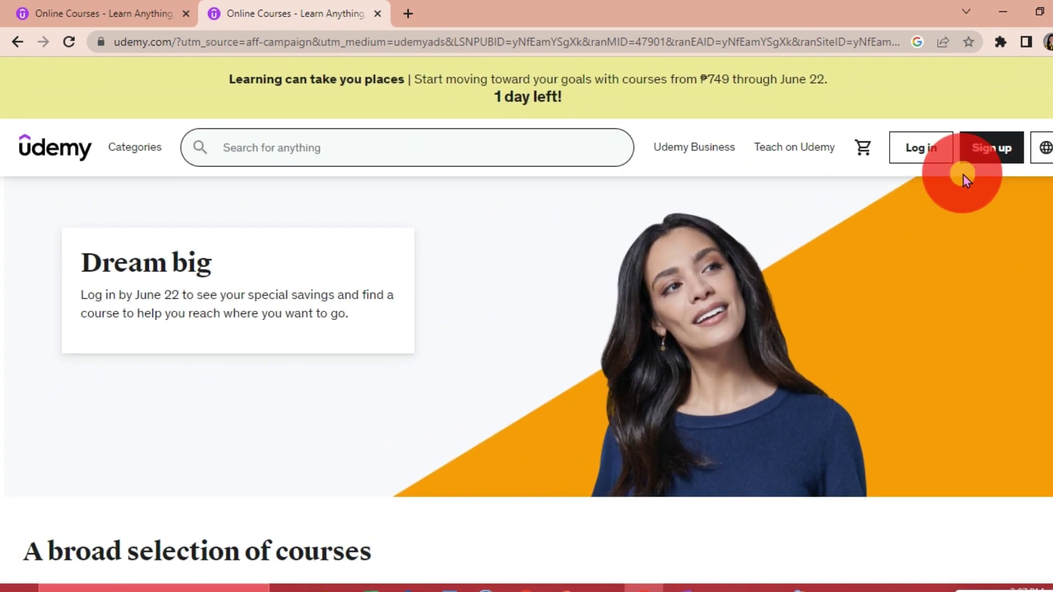
{"action": "left_click", "coordinate": [999, 156]}
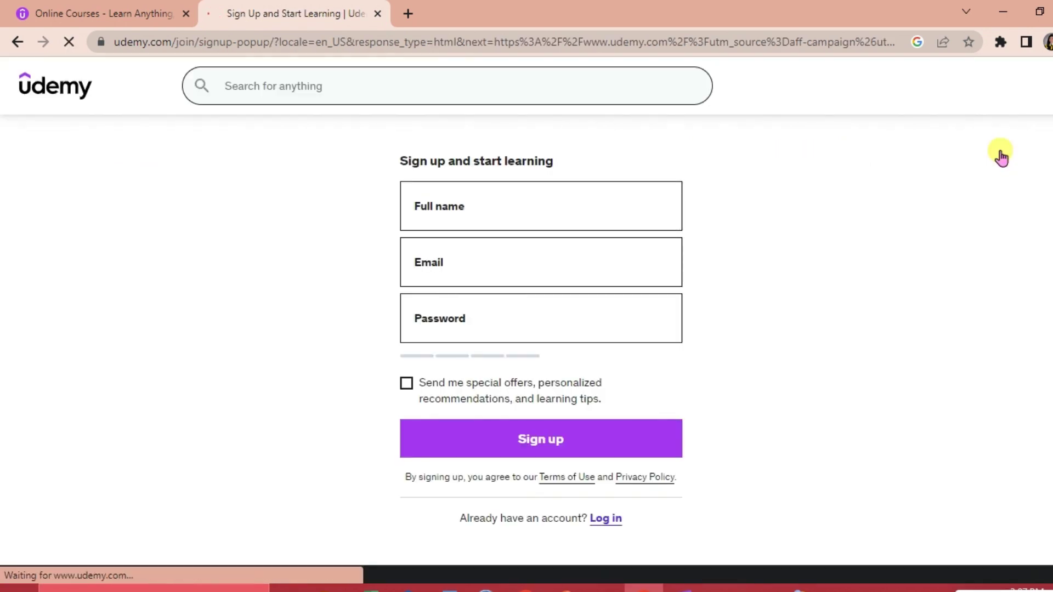
Fill in the full name, e-mail and a very strong password, then submit the sign-up form.
{"action": "left_click", "coordinate": [541, 214]}
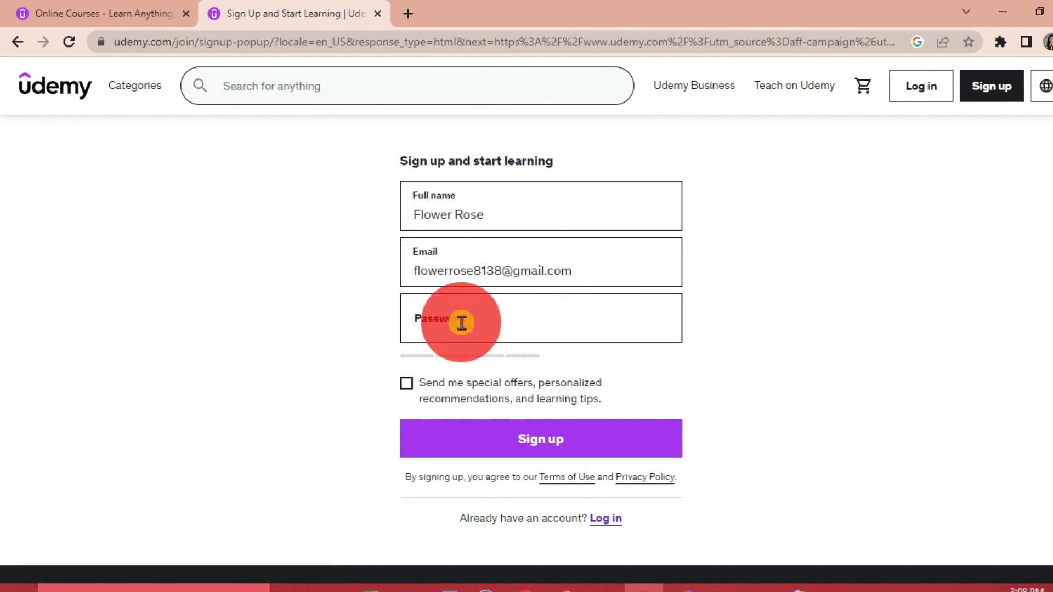
{"action": "left_click", "coordinate": [462, 323]}
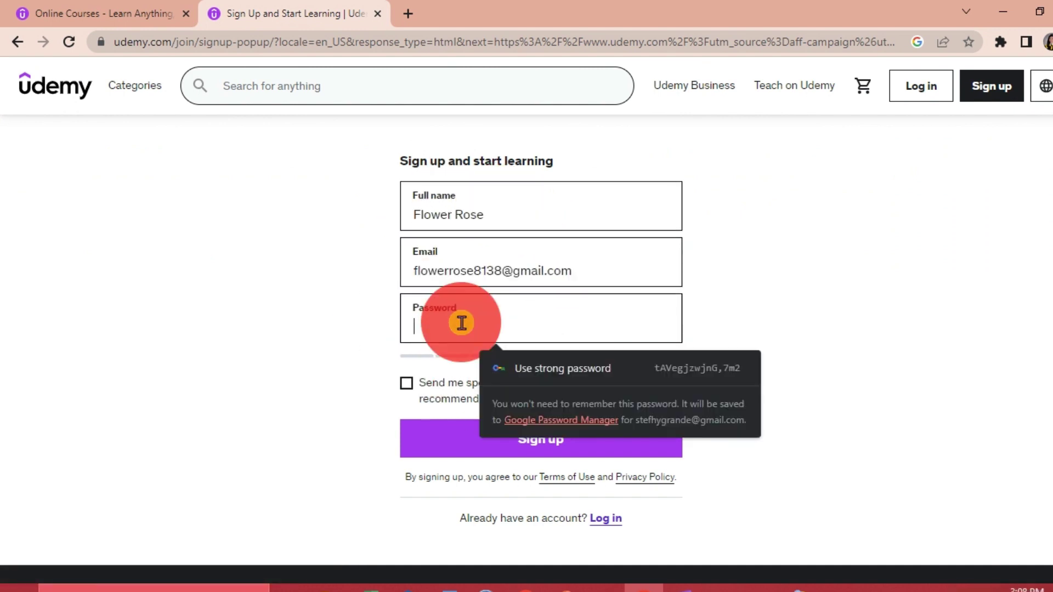
{"action": "type", "text": "•••••••"}
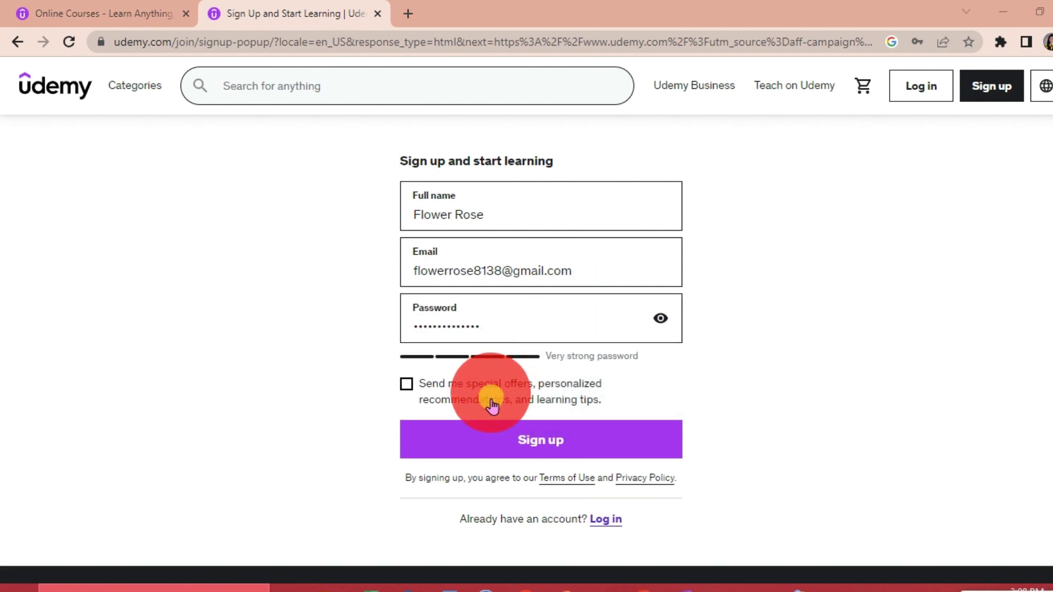
{"action": "left_click", "coordinate": [541, 436]}
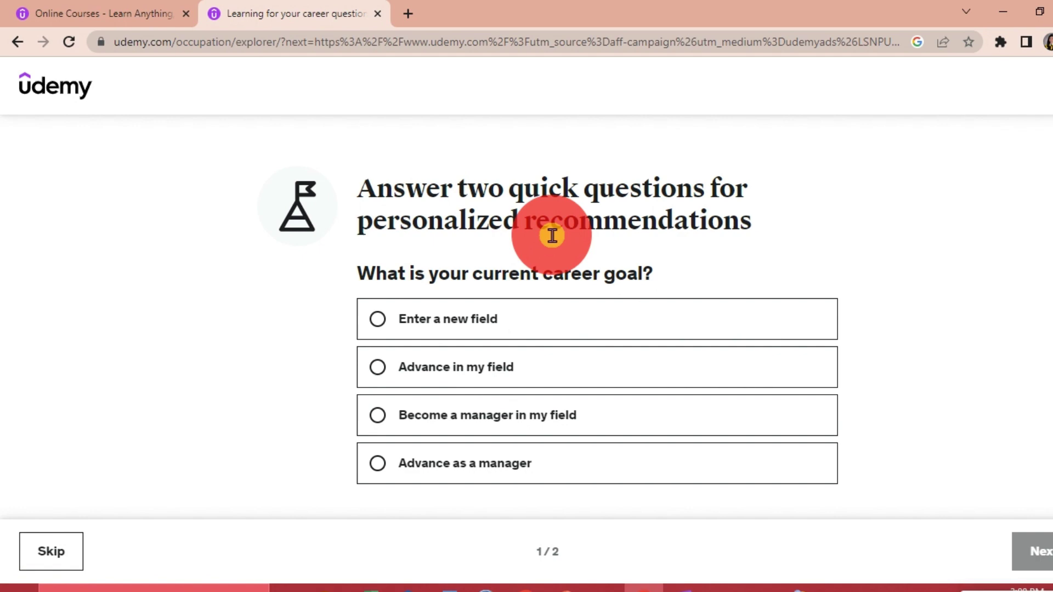
Choose 'Enter a new field' as the answer to the first career-goal question.
{"action": "scroll", "coordinate": [552, 236], "scroll_direction": "up", "scroll_amount": 3}
{"action": "scroll", "coordinate": [604, 322], "scroll_direction": "down", "scroll_amount": 1}
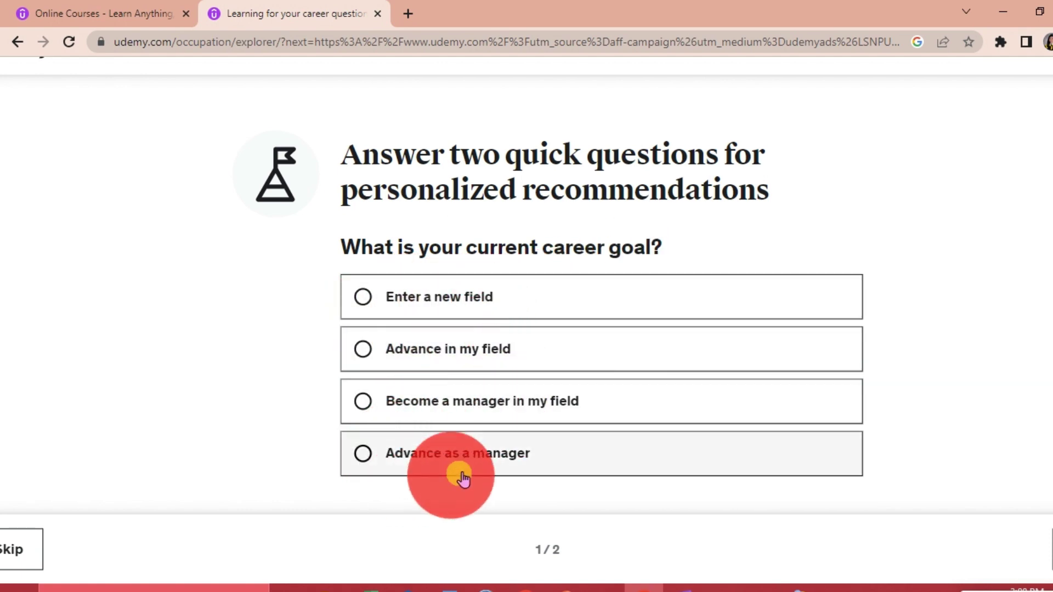
{"action": "left_click", "coordinate": [367, 299]}
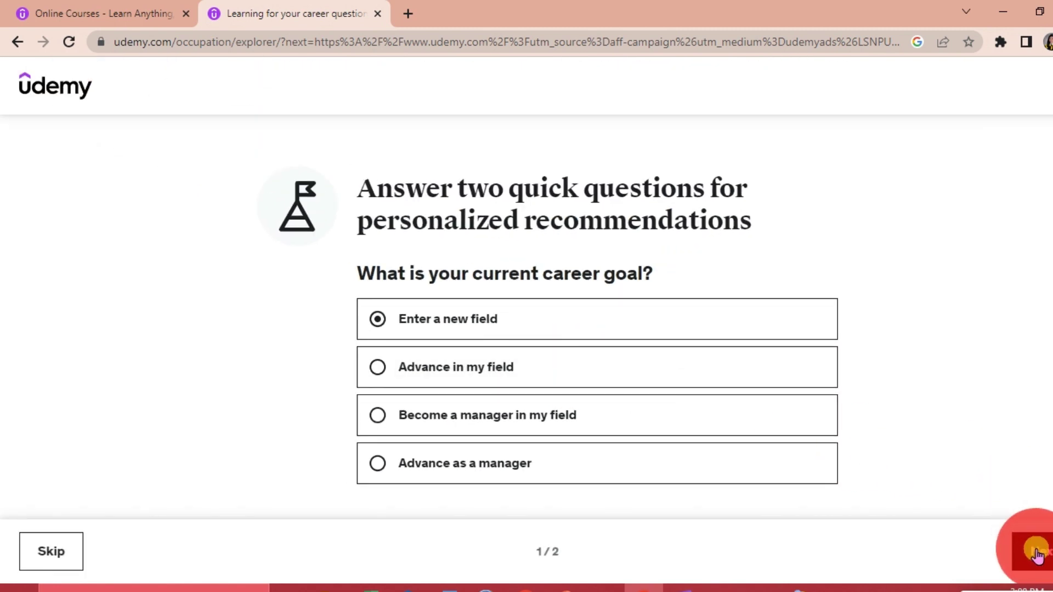
Advance to the profession question and browse the popular fields list.
{"action": "left_click", "coordinate": [1037, 553]}
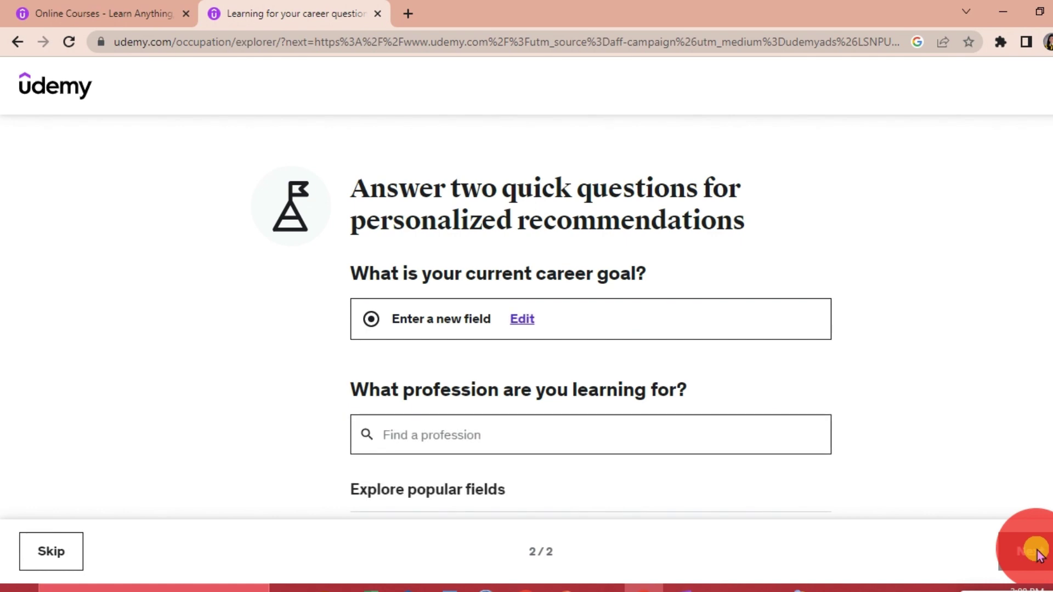
{"action": "left_click", "coordinate": [489, 433]}
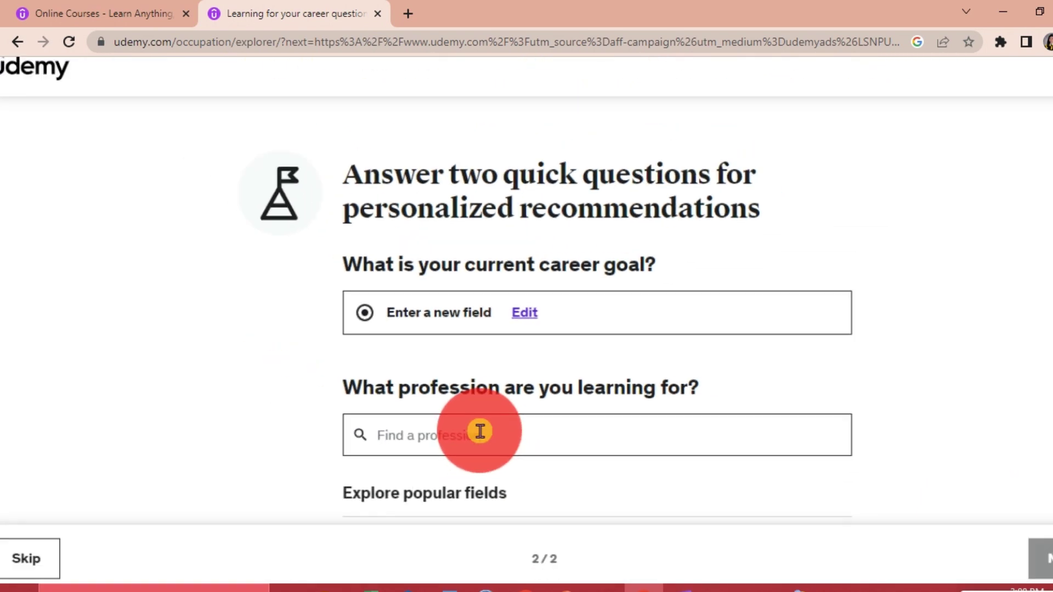
{"action": "scroll", "coordinate": [502, 484], "scroll_direction": "down", "scroll_amount": 1}
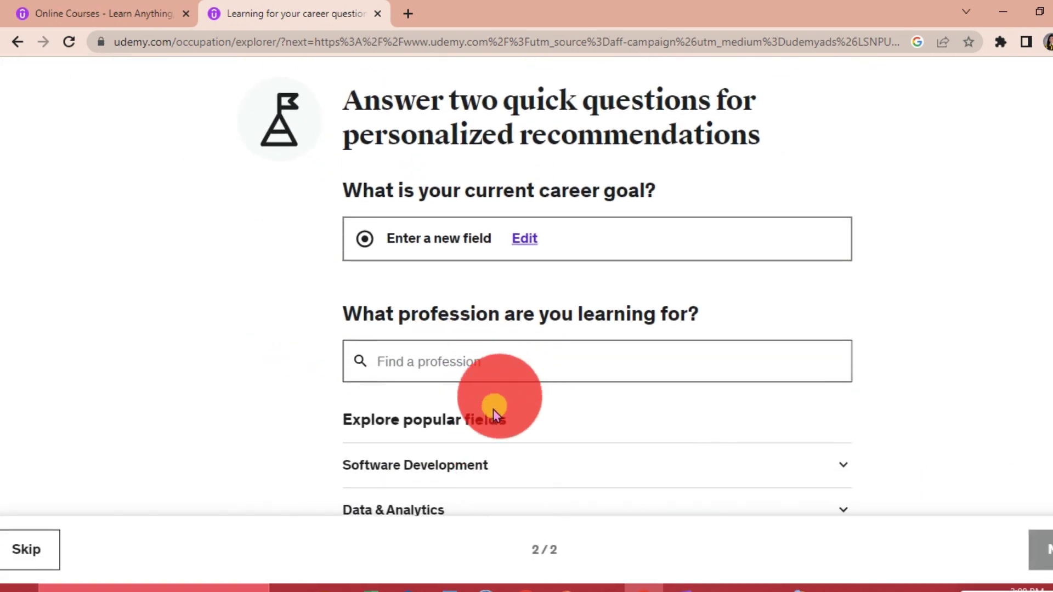
{"action": "scroll", "coordinate": [488, 449], "scroll_direction": "down", "scroll_amount": 3}
{"action": "scroll", "coordinate": [467, 395], "scroll_direction": "up", "scroll_amount": 3}
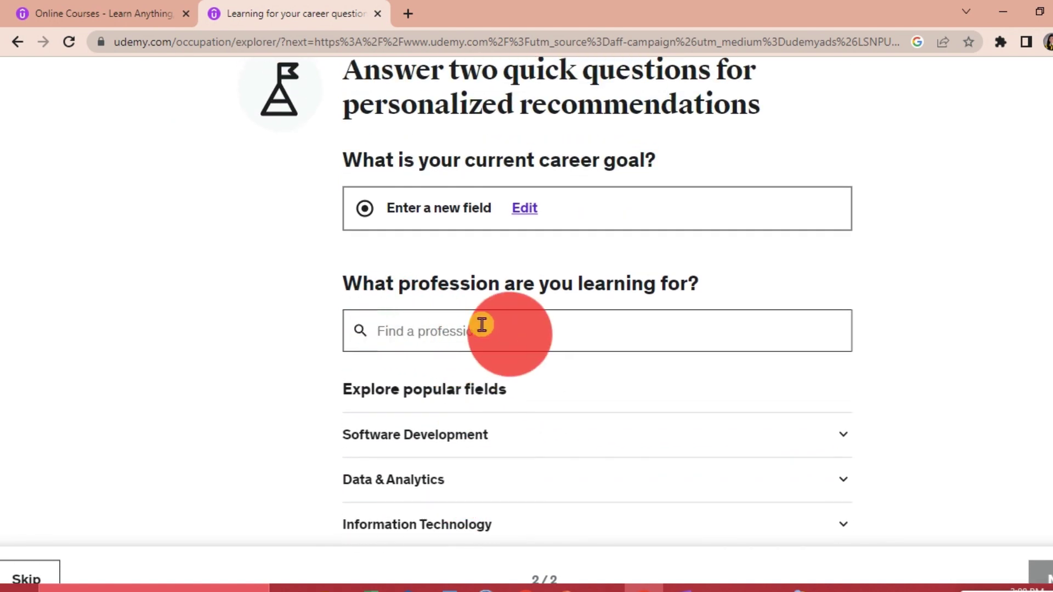
{"action": "scroll", "coordinate": [537, 434], "scroll_direction": "down", "scroll_amount": 3}
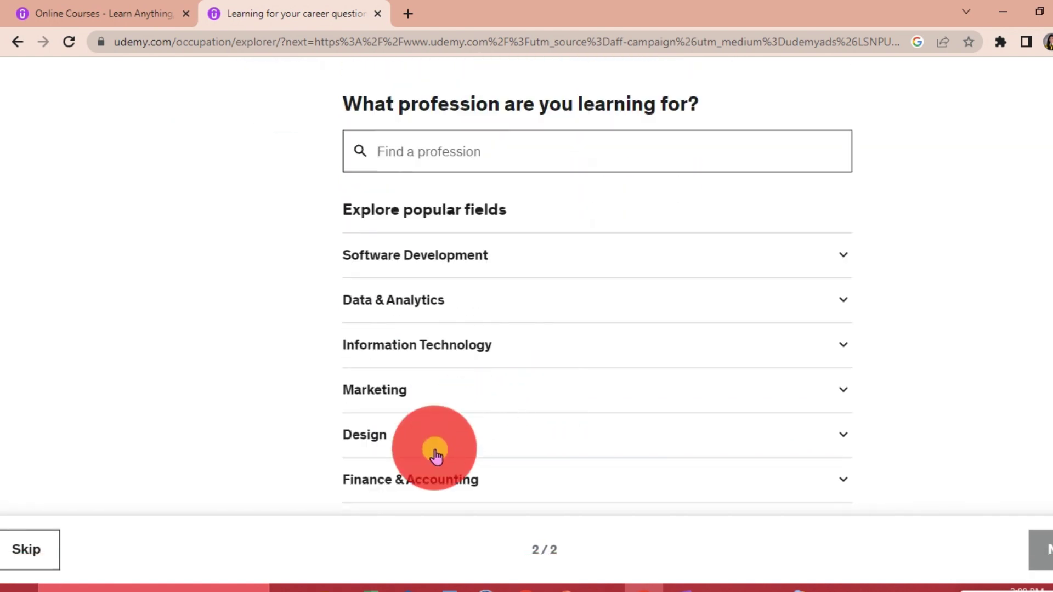
{"action": "scroll", "coordinate": [408, 442], "scroll_direction": "up", "scroll_amount": 1}
{"action": "scroll", "coordinate": [408, 441], "scroll_direction": "down", "scroll_amount": 2}
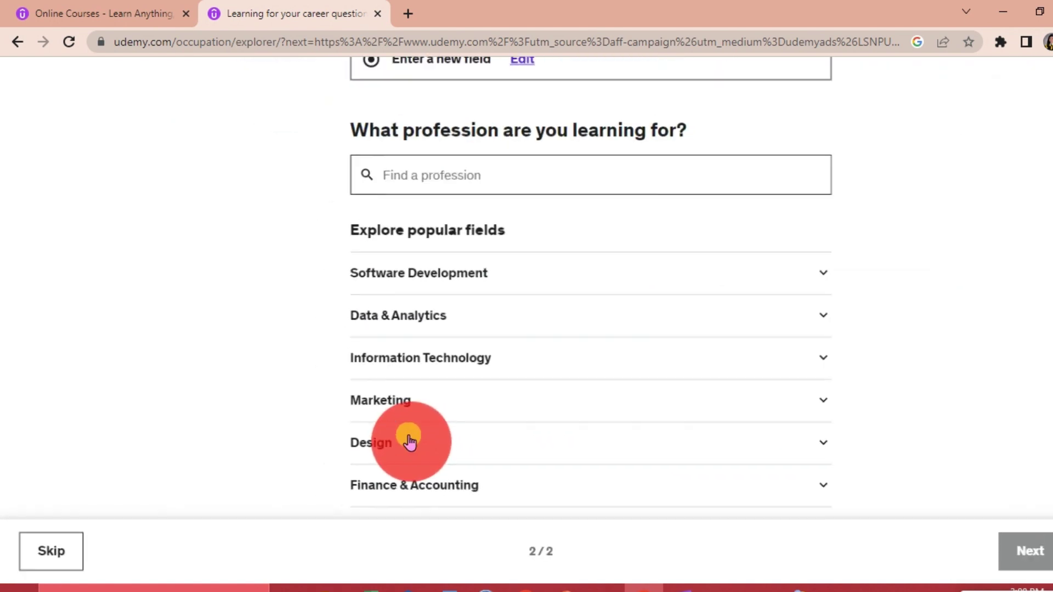
Expand Design, select Fashion Designer as the profession, and submit the answer.
{"action": "left_click", "coordinate": [373, 447]}
{"action": "scroll", "coordinate": [494, 472], "scroll_direction": "down", "scroll_amount": 2}
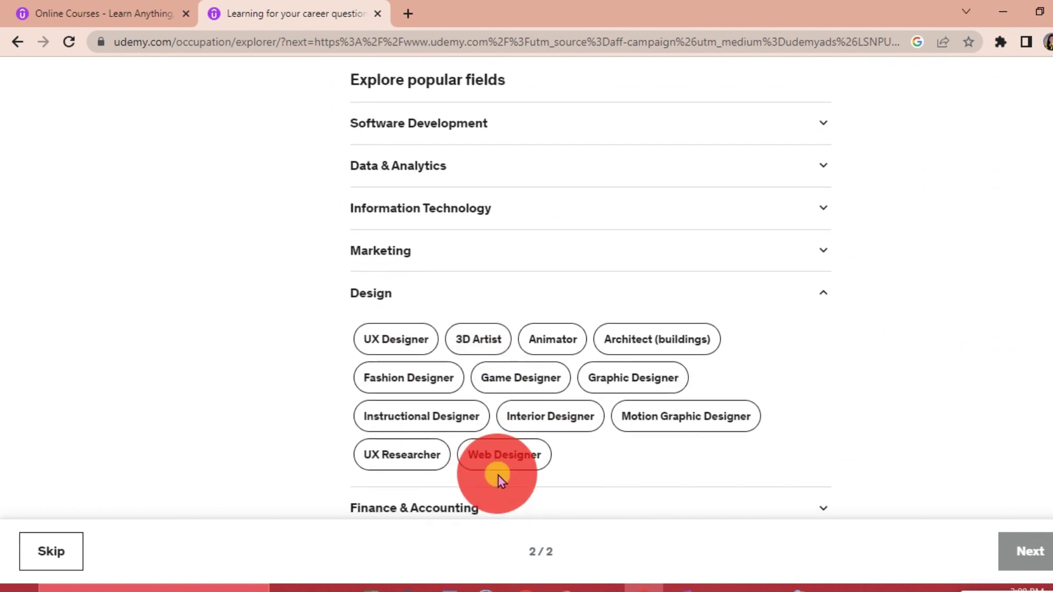
{"action": "scroll", "coordinate": [558, 324], "scroll_direction": "up", "scroll_amount": 3}
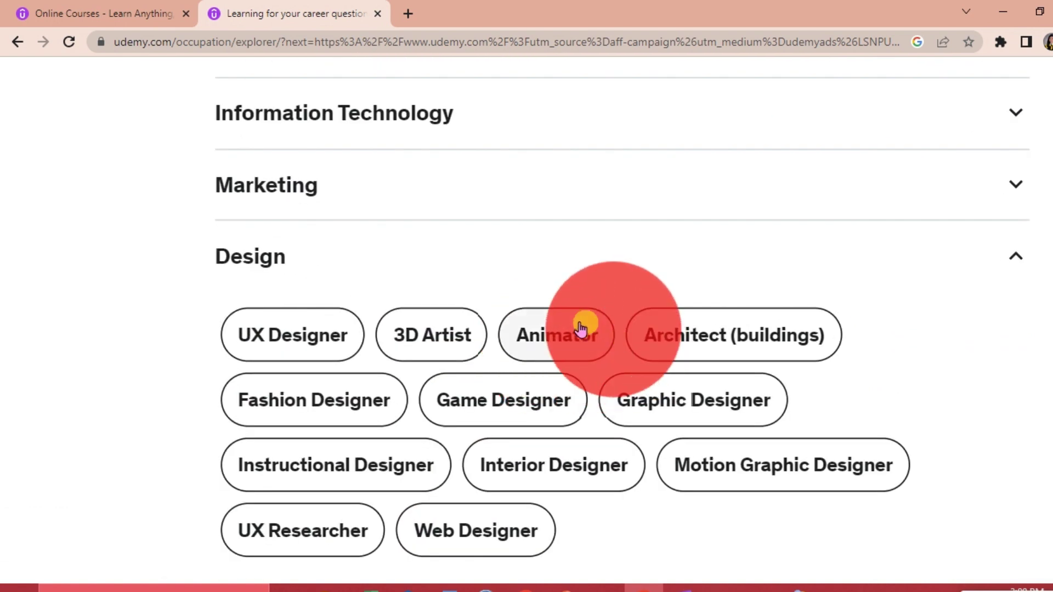
{"action": "left_click", "coordinate": [295, 409]}
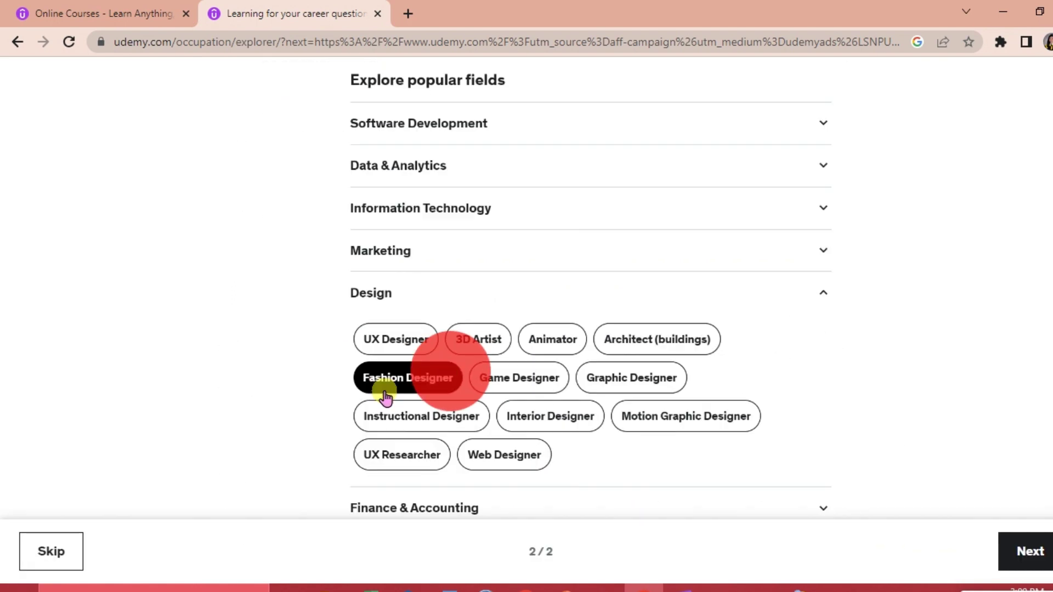
{"action": "left_click", "coordinate": [1039, 548]}
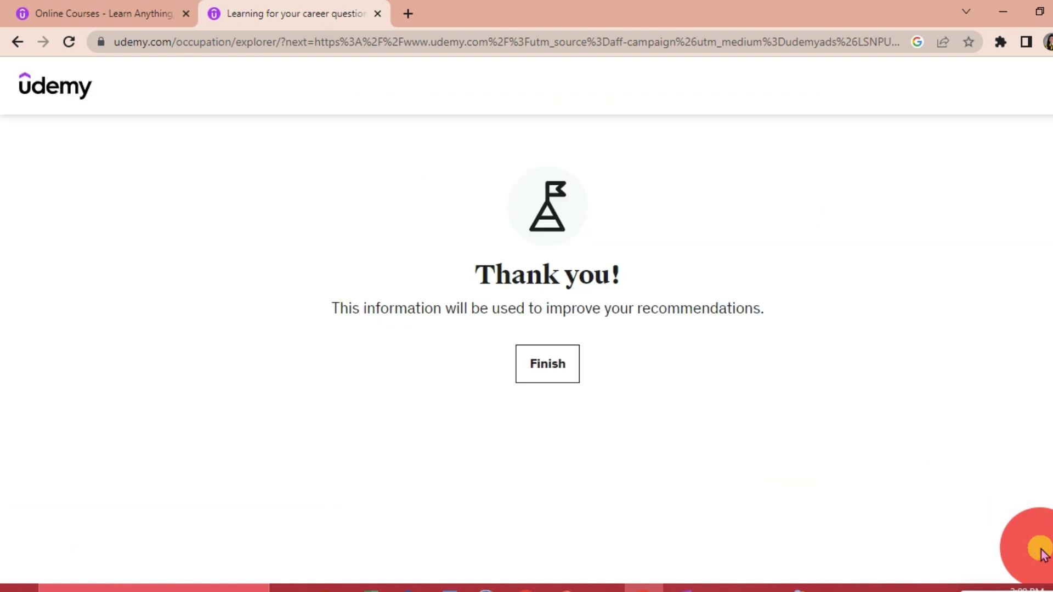
Return to the Udemy home page and show the Basic Bodice Pattern Making Tutorial course preview.
{"action": "left_click", "coordinate": [552, 363]}
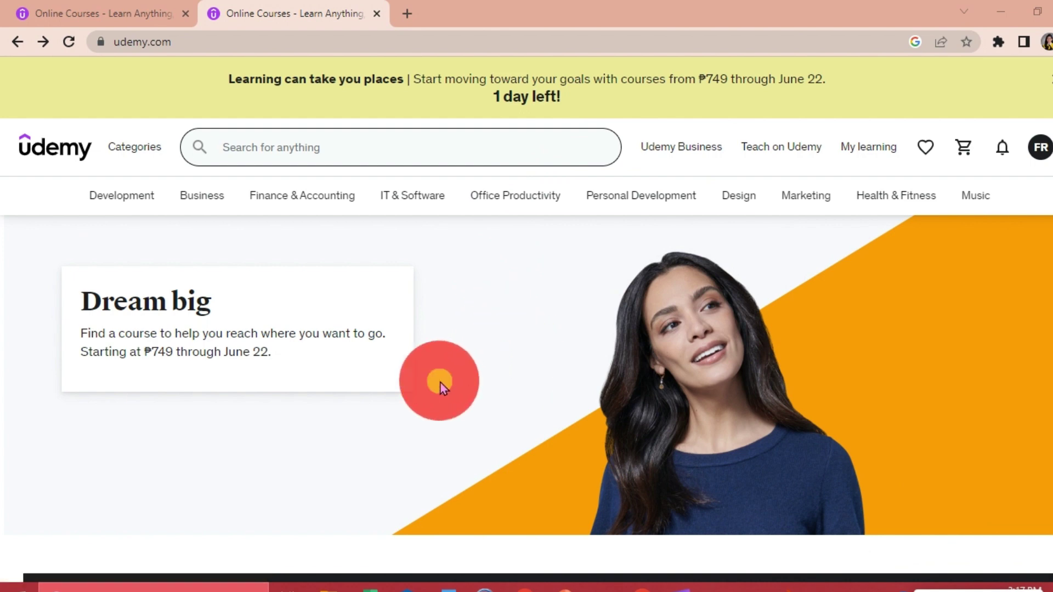
{"action": "scroll", "coordinate": [440, 382], "scroll_direction": "down", "scroll_amount": 2}
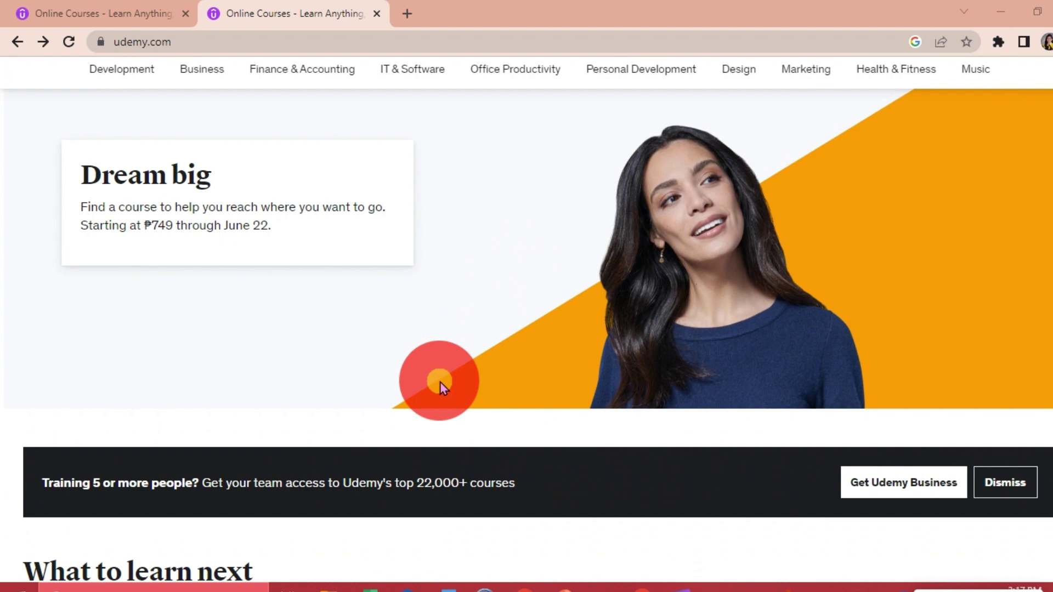
{"action": "scroll", "coordinate": [440, 383], "scroll_direction": "down", "scroll_amount": 6}
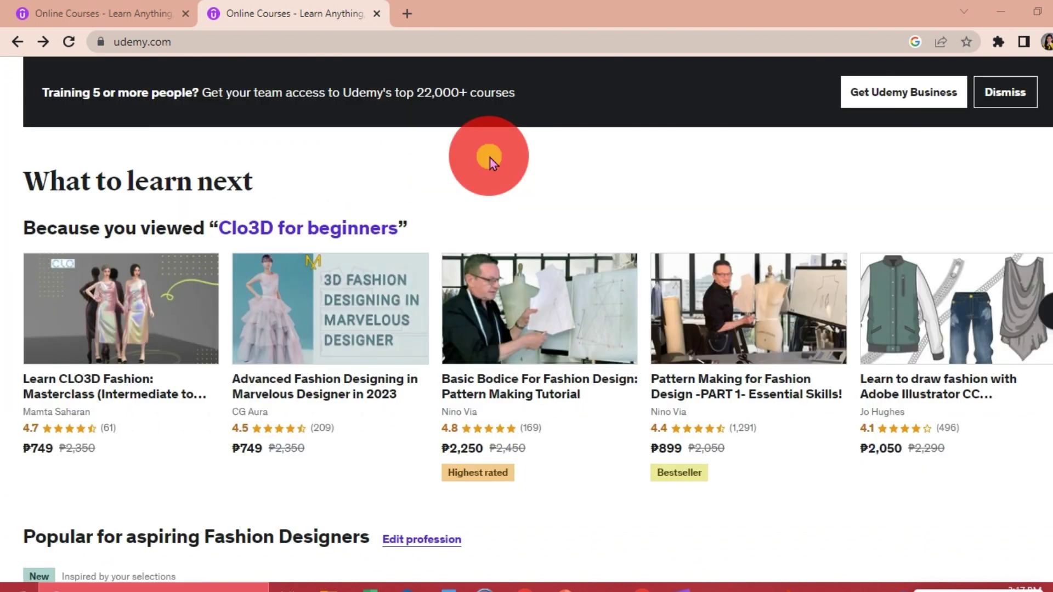
{"action": "mouse_move", "coordinate": [130, 338]}
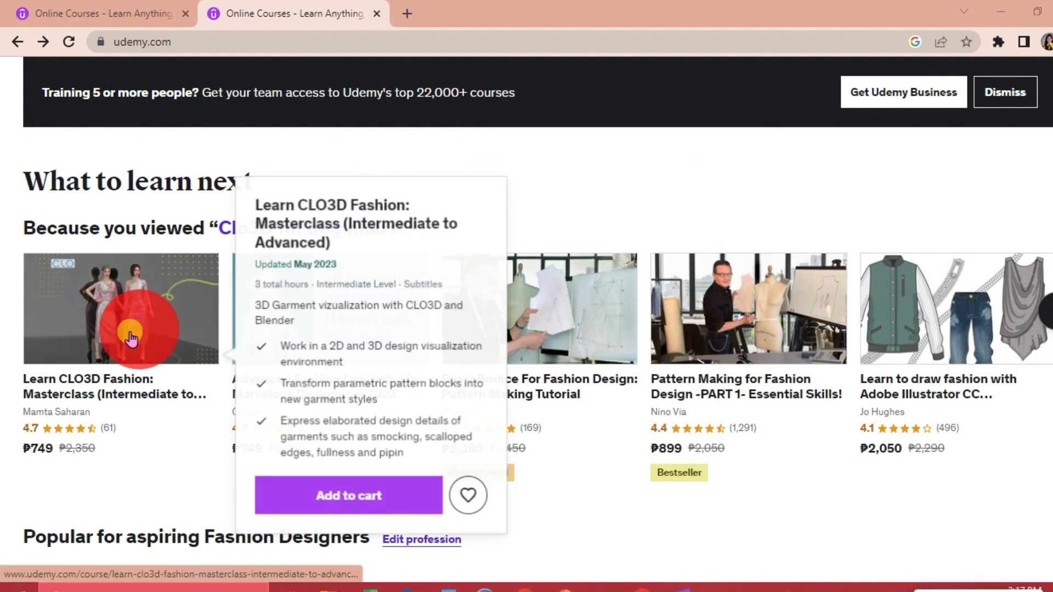
{"action": "mouse_move", "coordinate": [705, 296]}
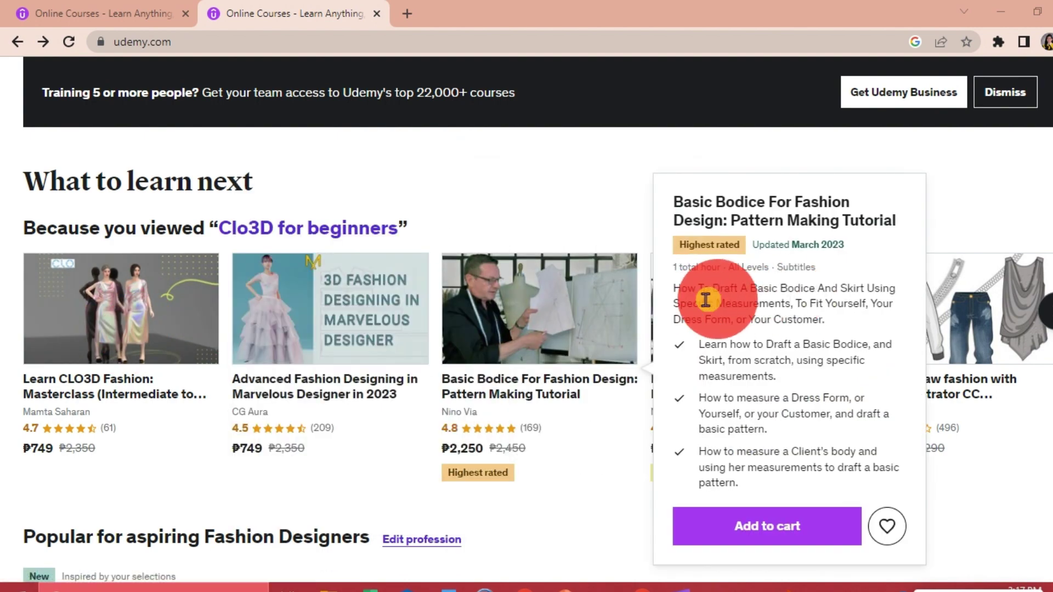
{"action": "mouse_move", "coordinate": [398, 407]}
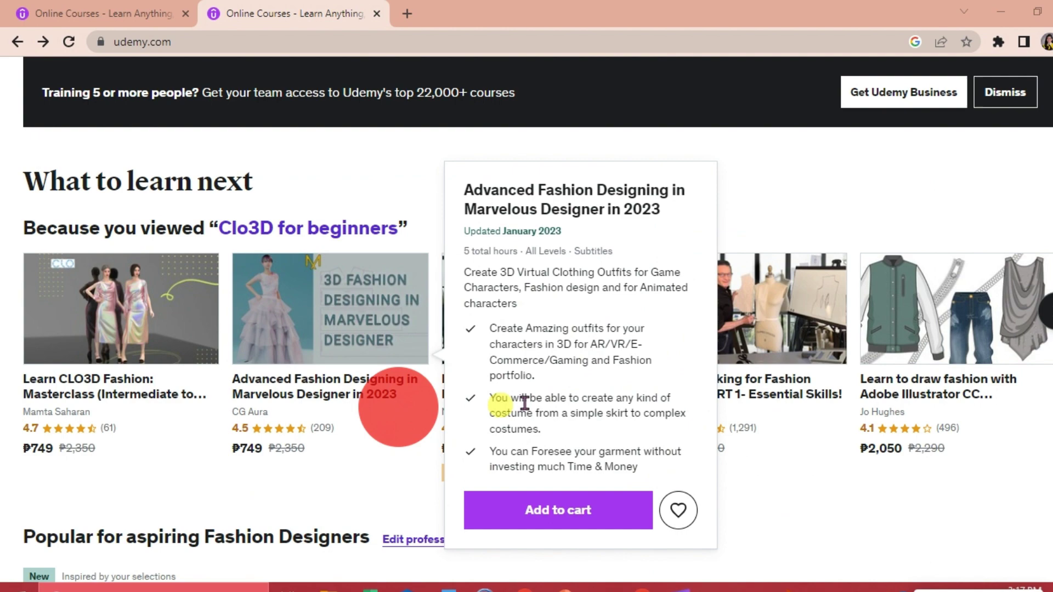
{"action": "mouse_move", "coordinate": [541, 377]}
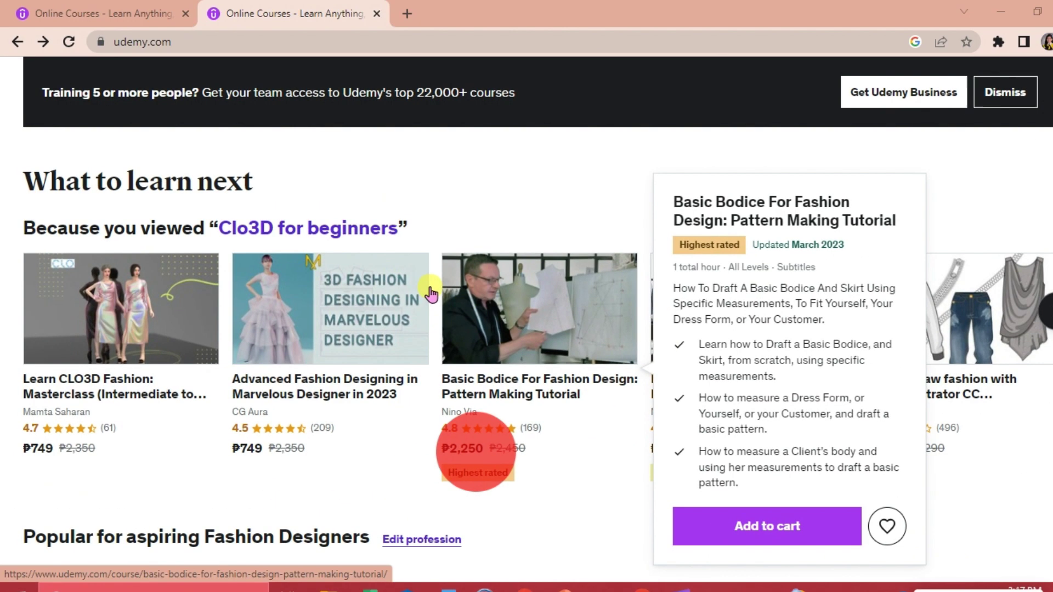
{"action": "left_click", "coordinate": [540, 294]}
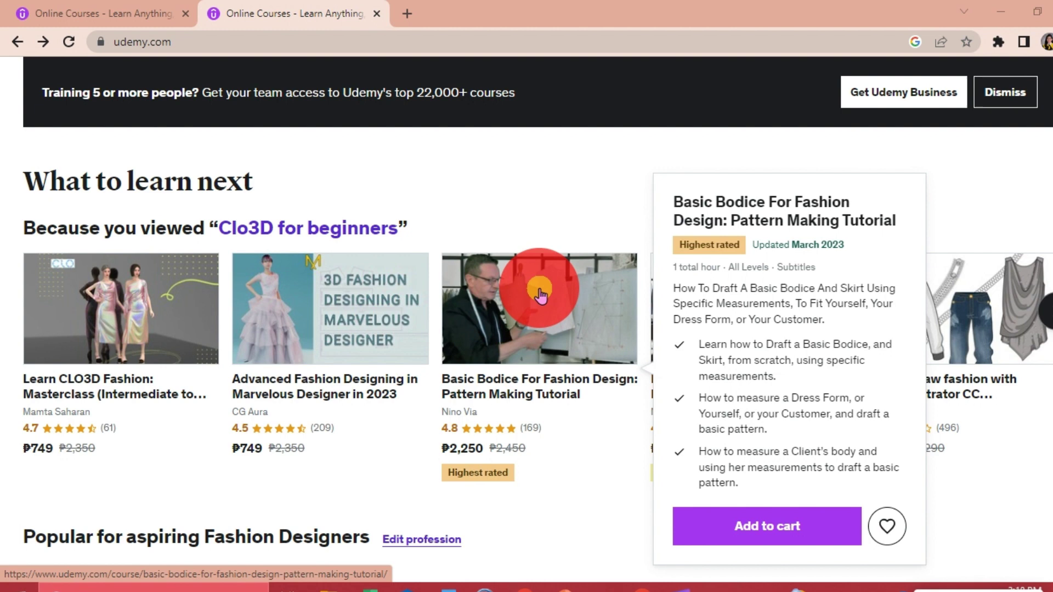
In a new tab, Google 'udemy downloader extension chrome' and open the Udemy Downloader result.
{"action": "left_click", "coordinate": [406, 14]}
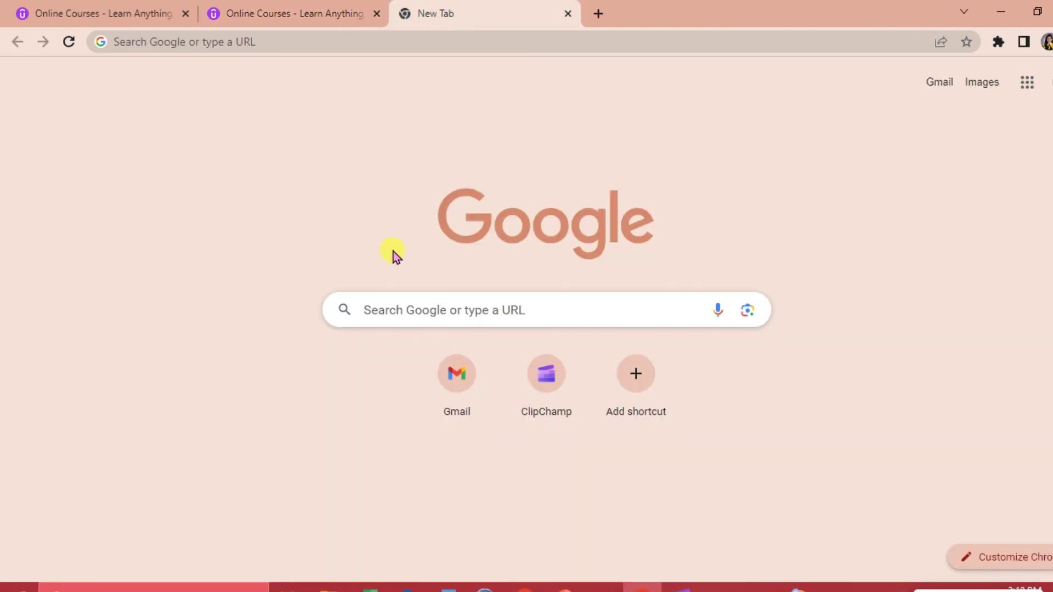
{"action": "left_click", "coordinate": [386, 309]}
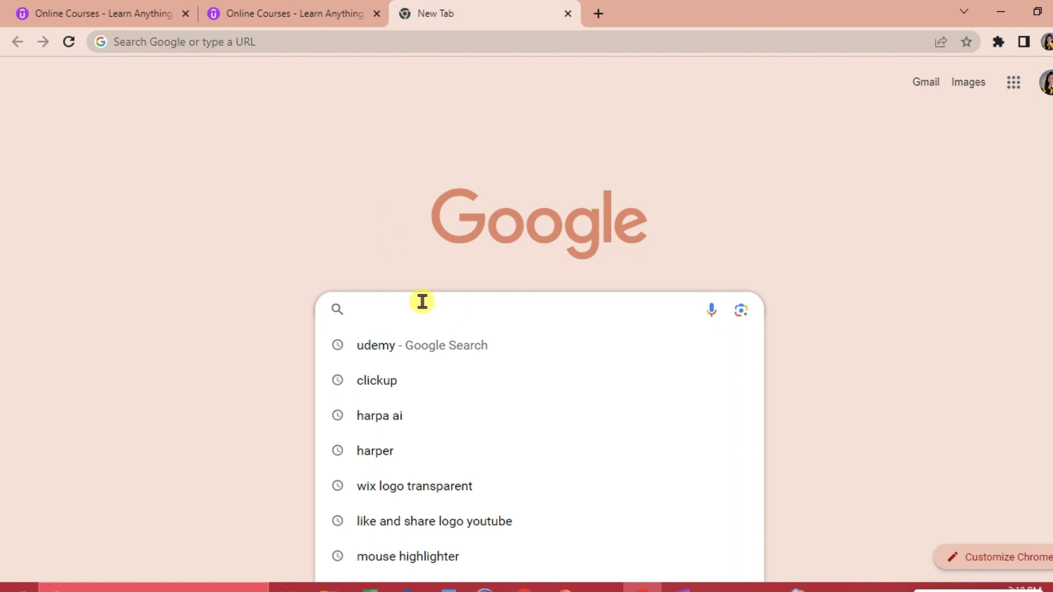
{"action": "type", "text": "udemy e"}
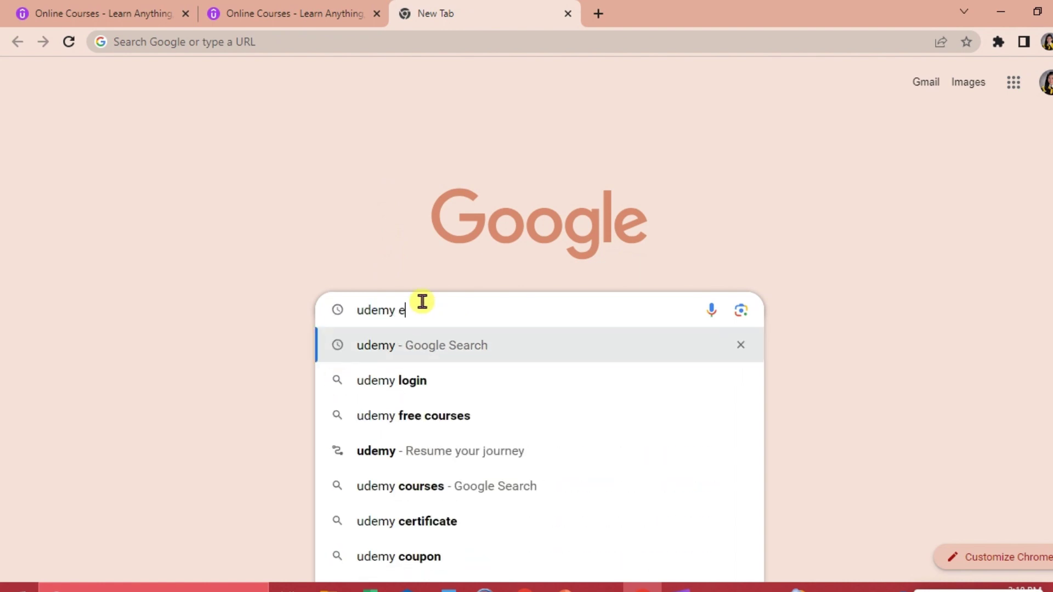
{"action": "type", "text": "xtesion"}
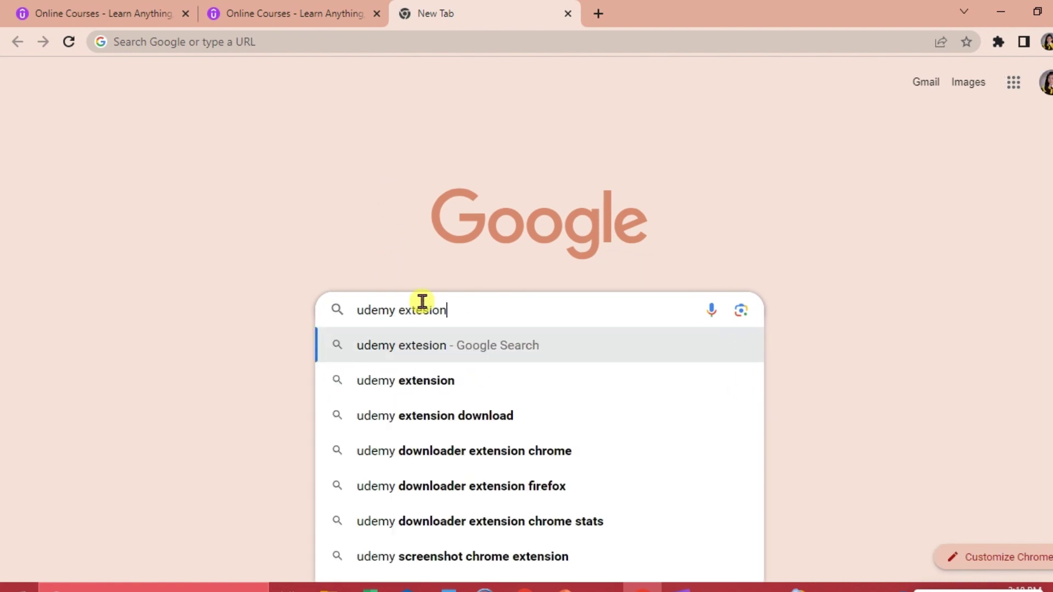
{"action": "left_click", "coordinate": [446, 455]}
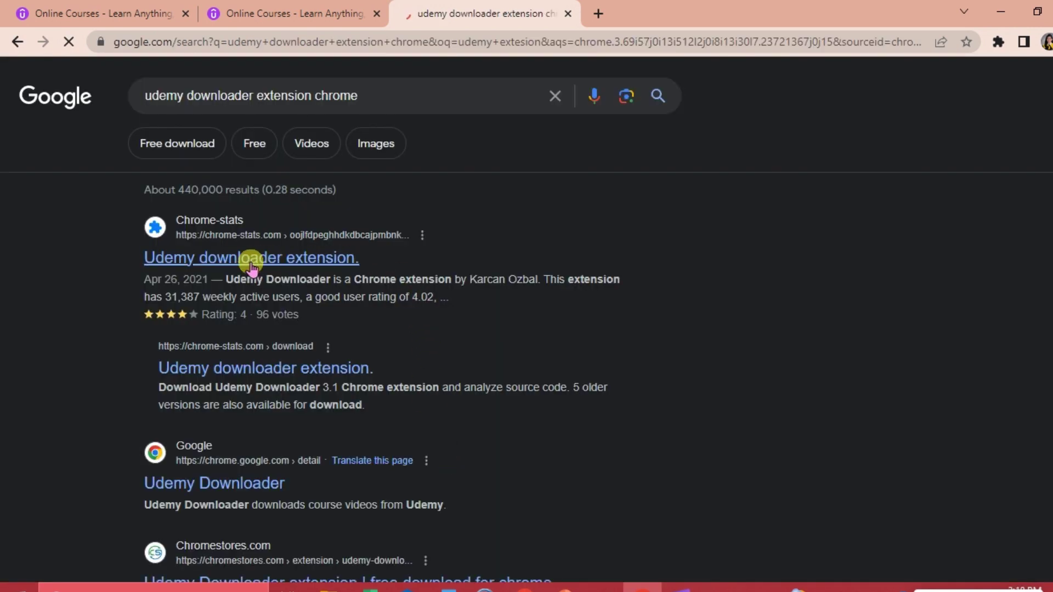
{"action": "left_click", "coordinate": [322, 100]}
Open the Udemy Downloader Edge Add-ons page and bring it up in Microsoft Edge via the taskbar.
{"action": "left_click", "coordinate": [279, 241]}
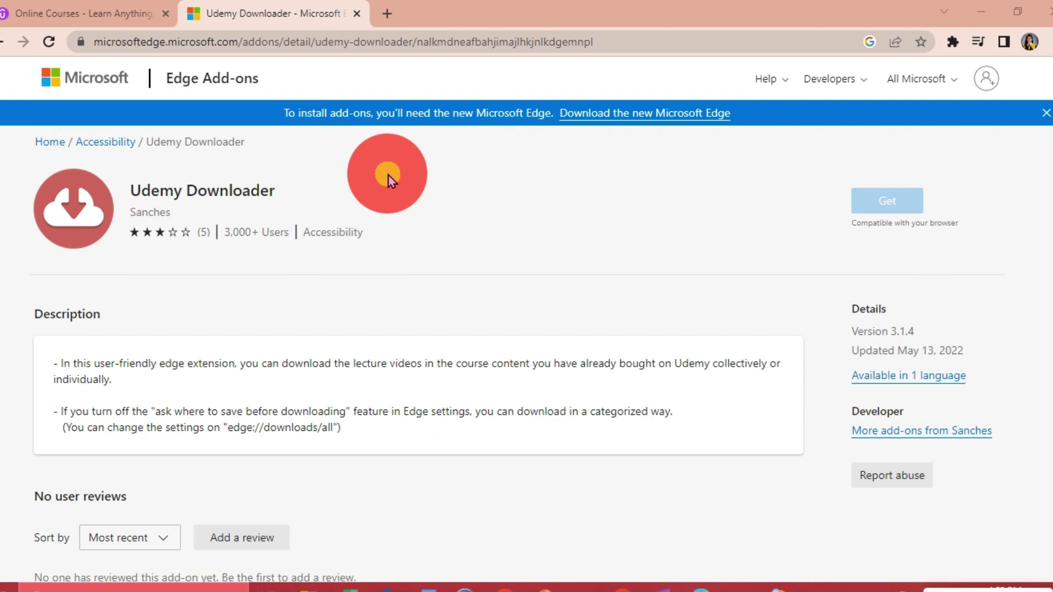
{"action": "scroll", "coordinate": [385, 128], "scroll_direction": "up", "scroll_amount": 3}
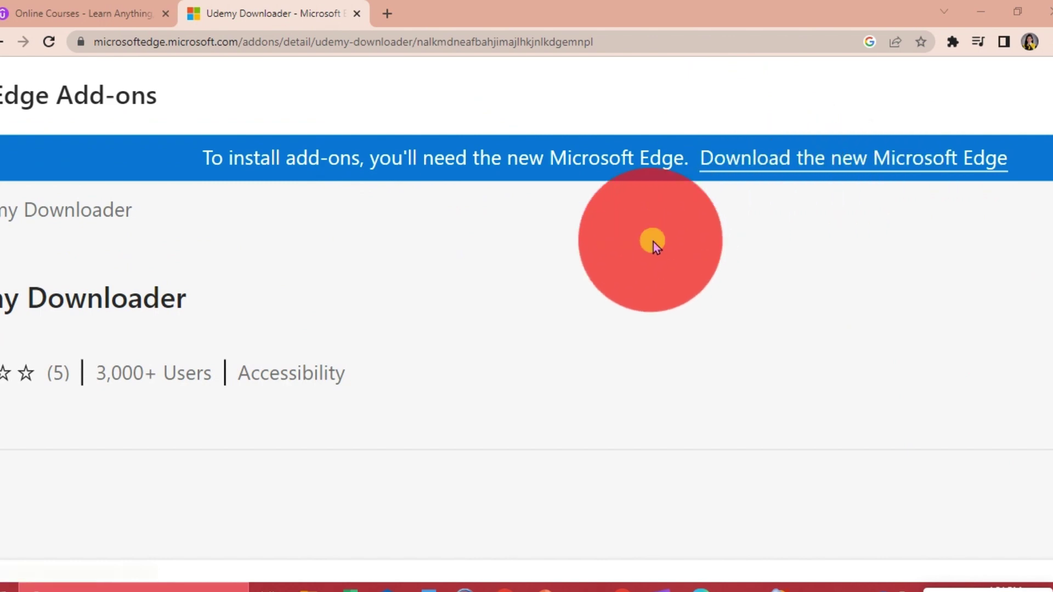
{"action": "scroll", "coordinate": [515, 289], "scroll_direction": "down", "scroll_amount": 3}
{"action": "scroll", "coordinate": [518, 290], "scroll_direction": "down", "scroll_amount": 1}
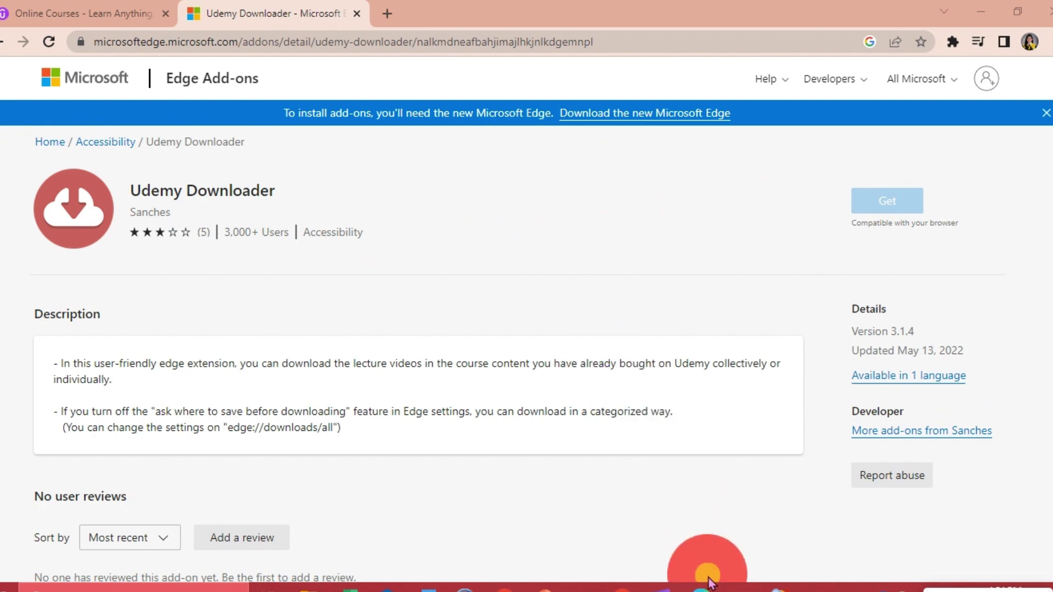
{"action": "left_click", "coordinate": [702, 588]}
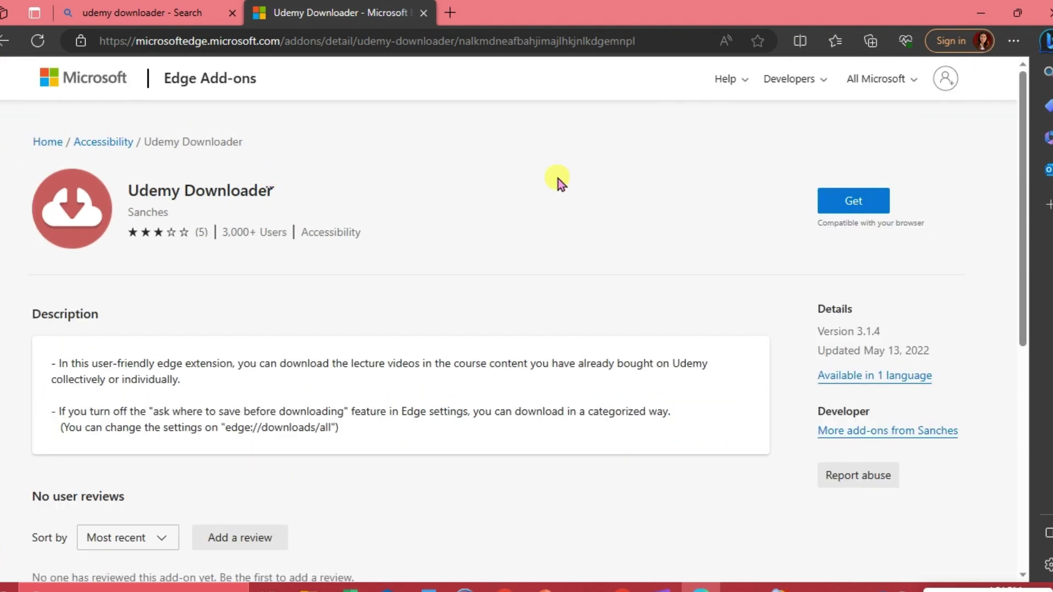
Get the Udemy Downloader add-on and confirm Add extension to install it in Edge.
{"action": "left_click", "coordinate": [855, 203]}
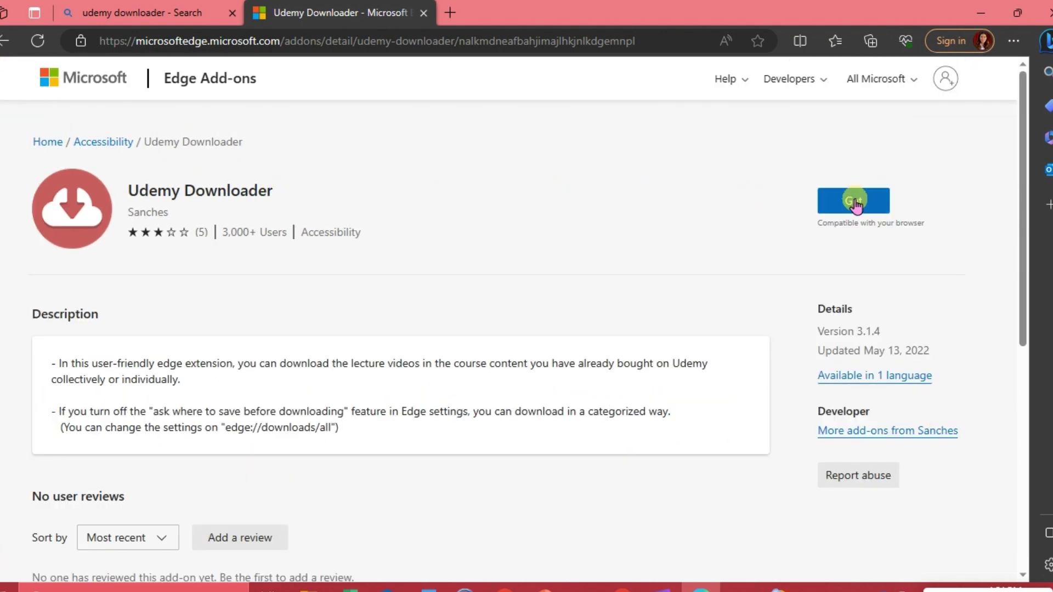
{"action": "scroll", "coordinate": [855, 203], "scroll_direction": "up", "scroll_amount": 5}
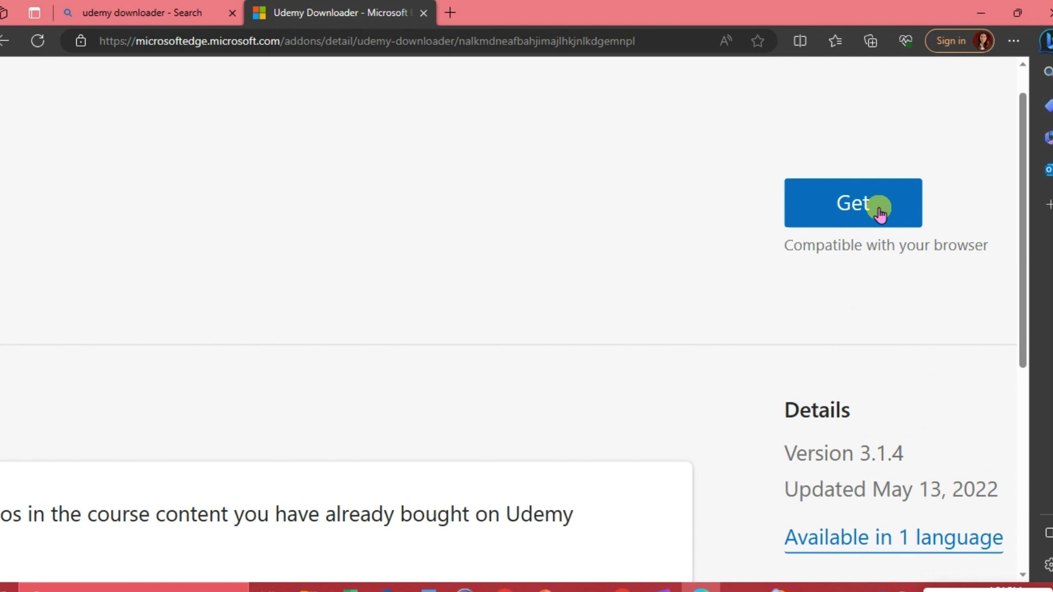
{"action": "left_click", "coordinate": [867, 208]}
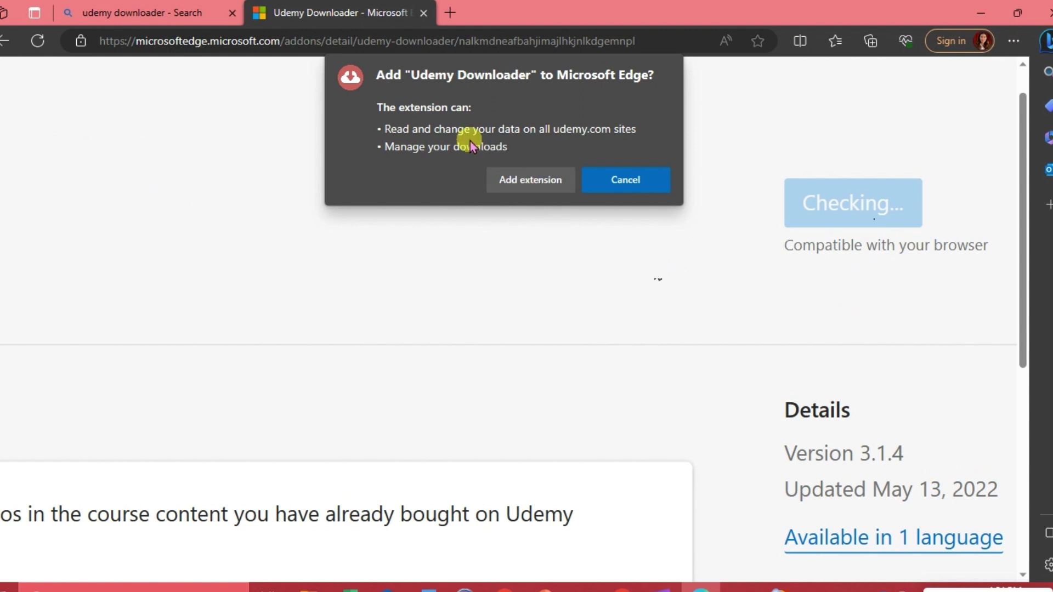
{"action": "left_click", "coordinate": [530, 181]}
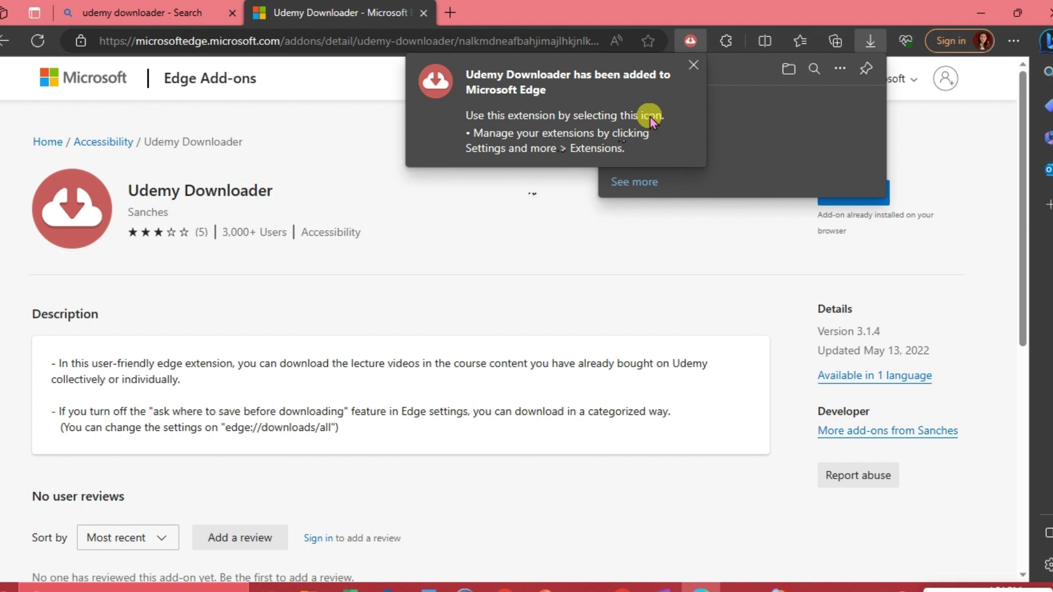
Dismiss the extension-added notice and launch Udemy Downloader from the Extensions menu.
{"action": "left_click", "coordinate": [690, 42]}
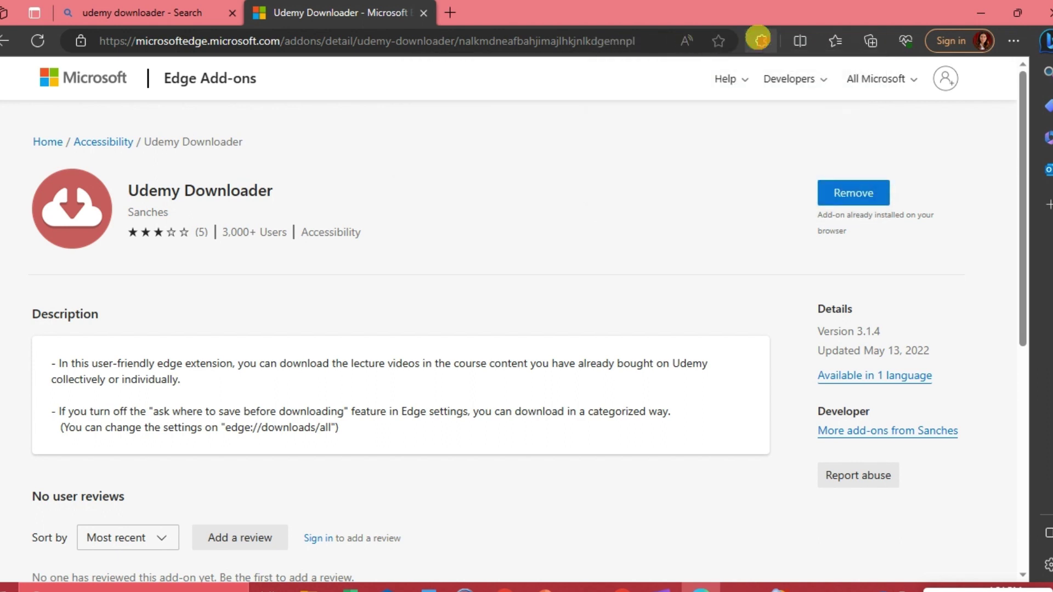
{"action": "left_click", "coordinate": [760, 40]}
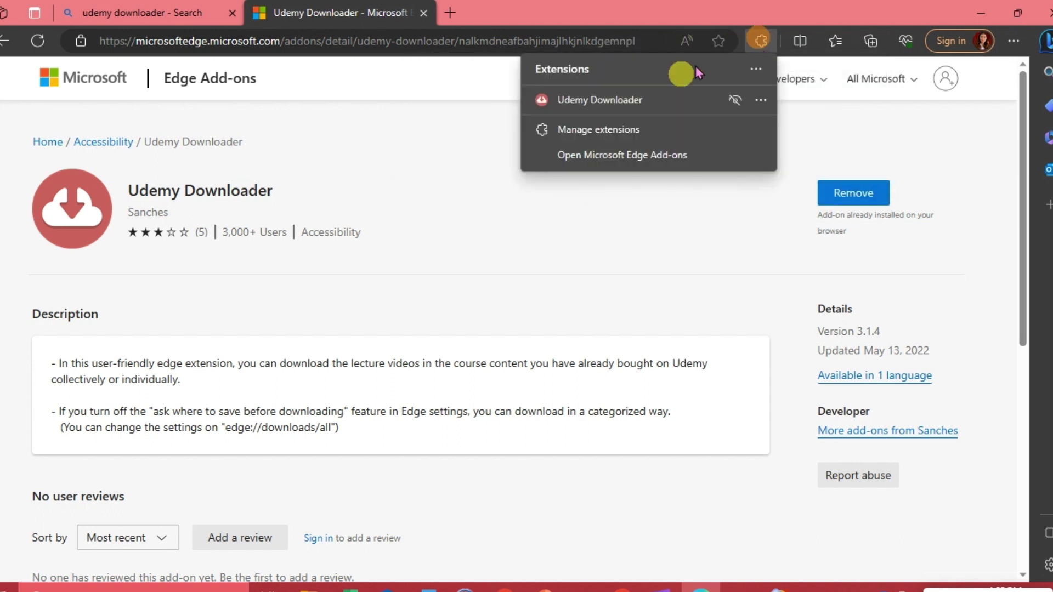
{"action": "left_click", "coordinate": [617, 107]}
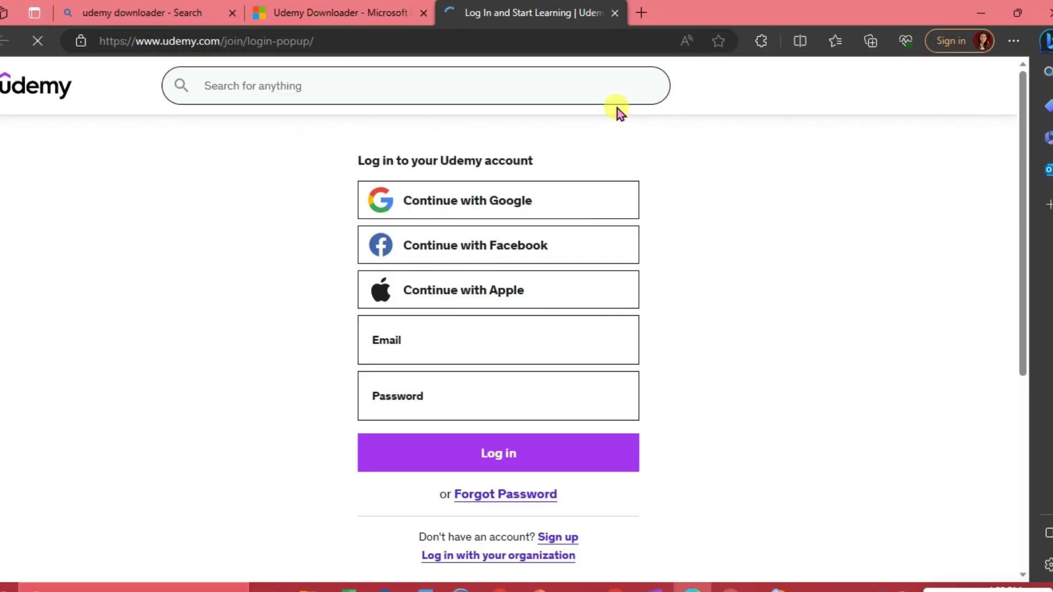
{"action": "mouse_move", "coordinate": [617, 108]}
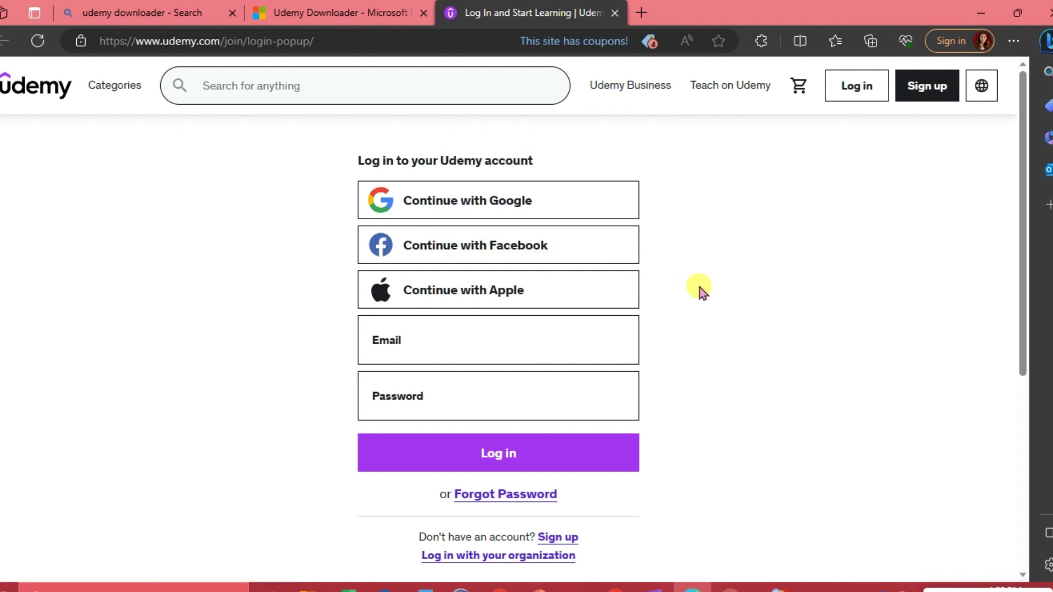
Continue with Google, enter the account e-mail and password, and finish signing in to Udemy.
{"action": "left_click", "coordinate": [528, 207]}
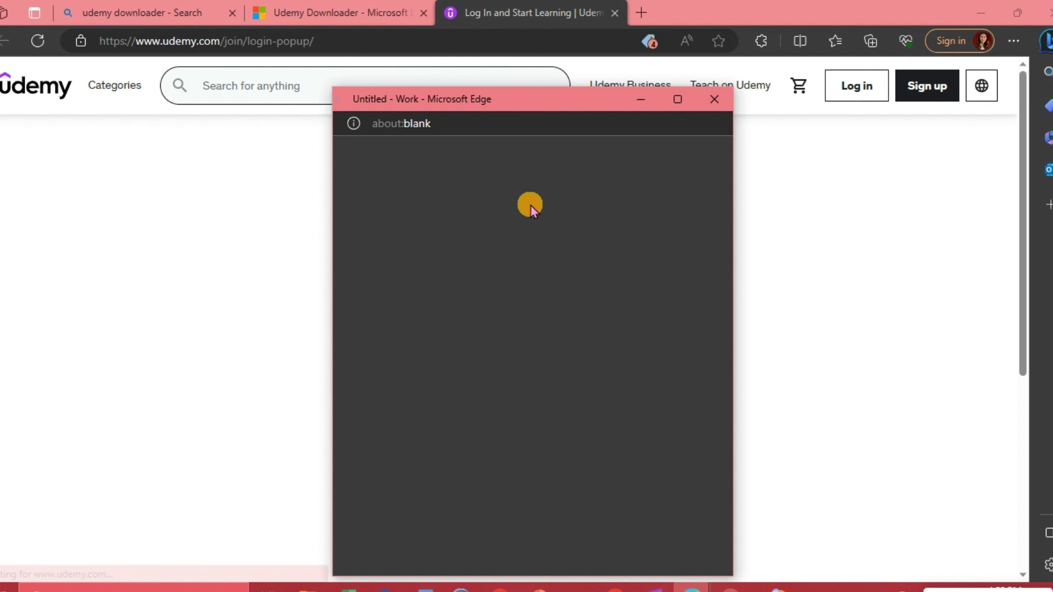
{"action": "left_click", "coordinate": [494, 333]}
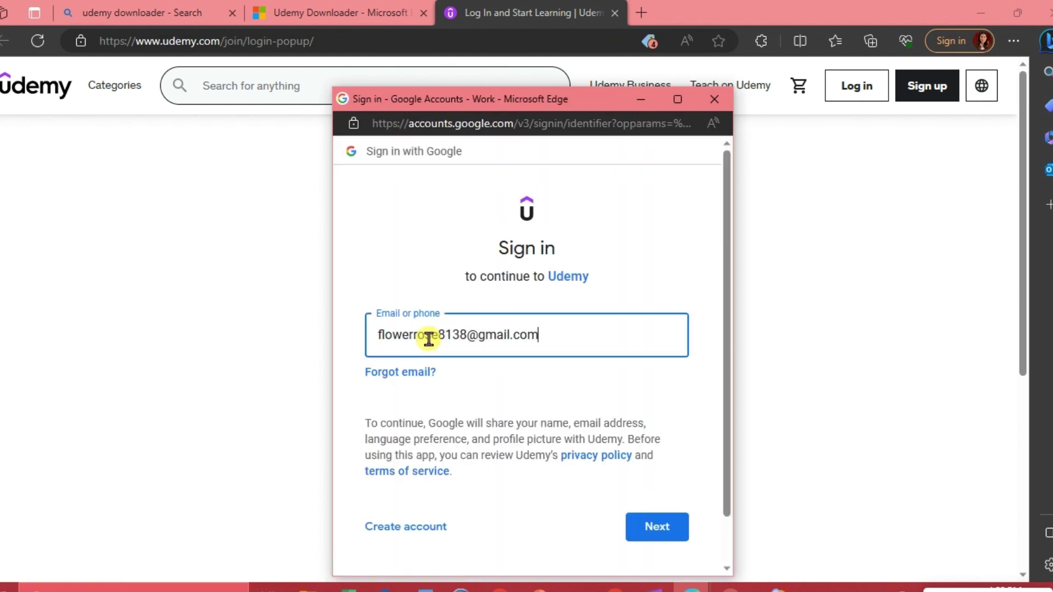
{"action": "key", "text": "Return"}
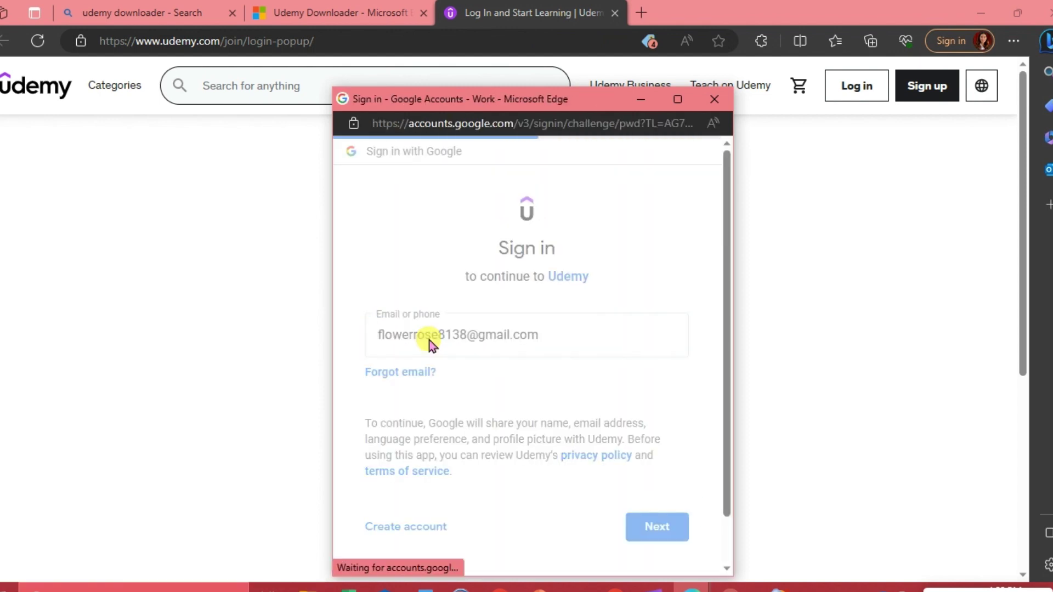
{"action": "scroll", "coordinate": [656, 515], "scroll_direction": "down", "scroll_amount": 3}
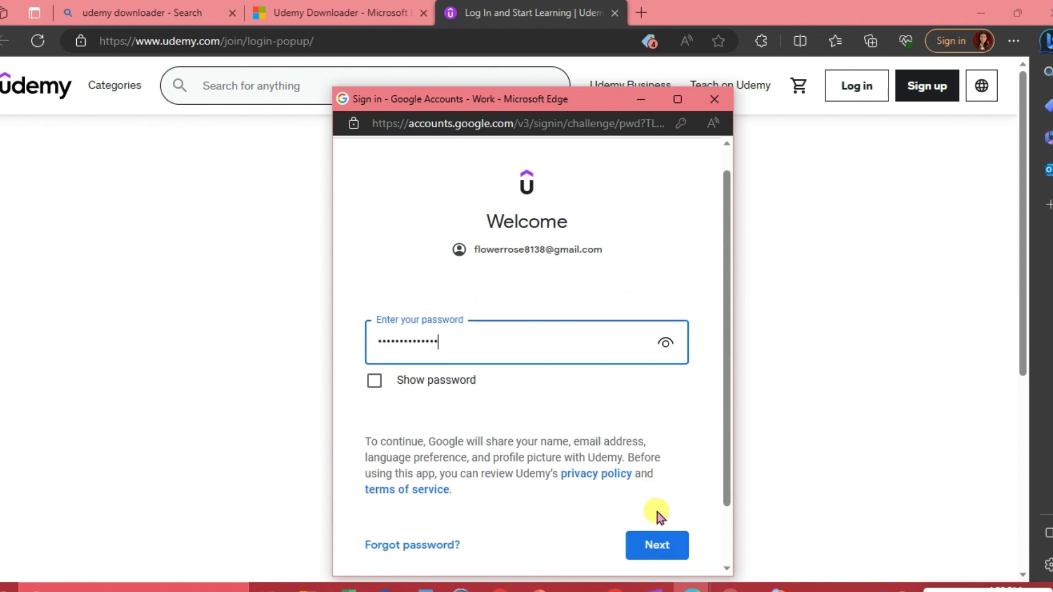
{"action": "left_click", "coordinate": [657, 487]}
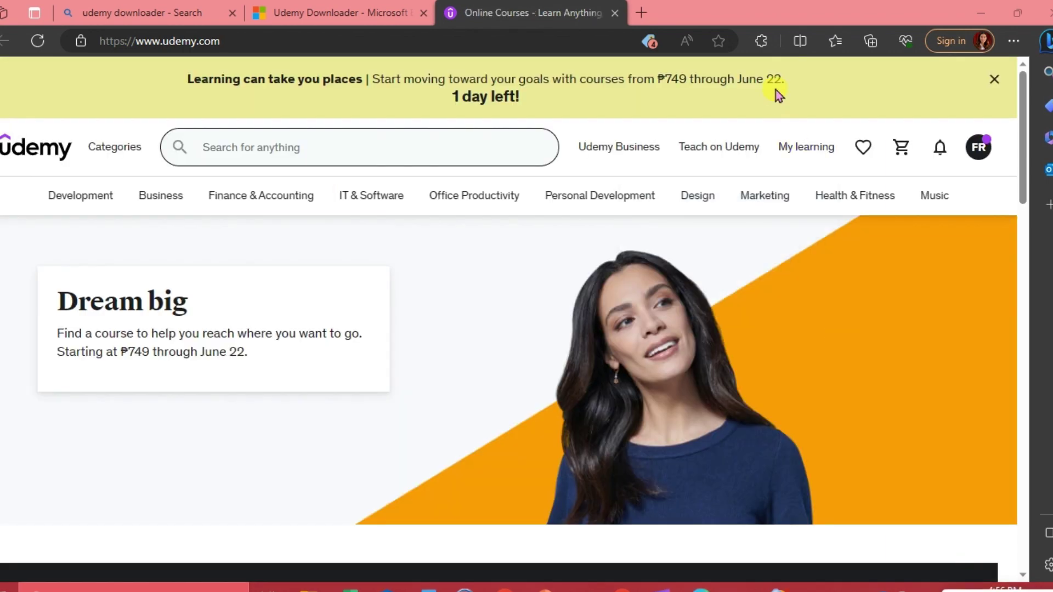
Launch Udemy Downloader from the browser extensions and load the My Courses list.
{"action": "left_click", "coordinate": [762, 44]}
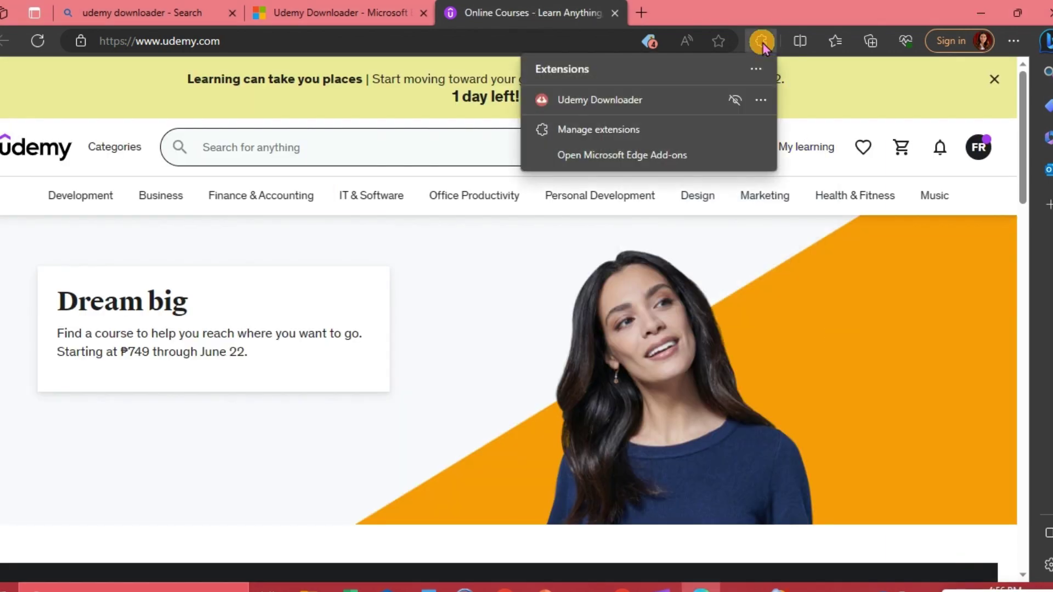
{"action": "left_click", "coordinate": [631, 100]}
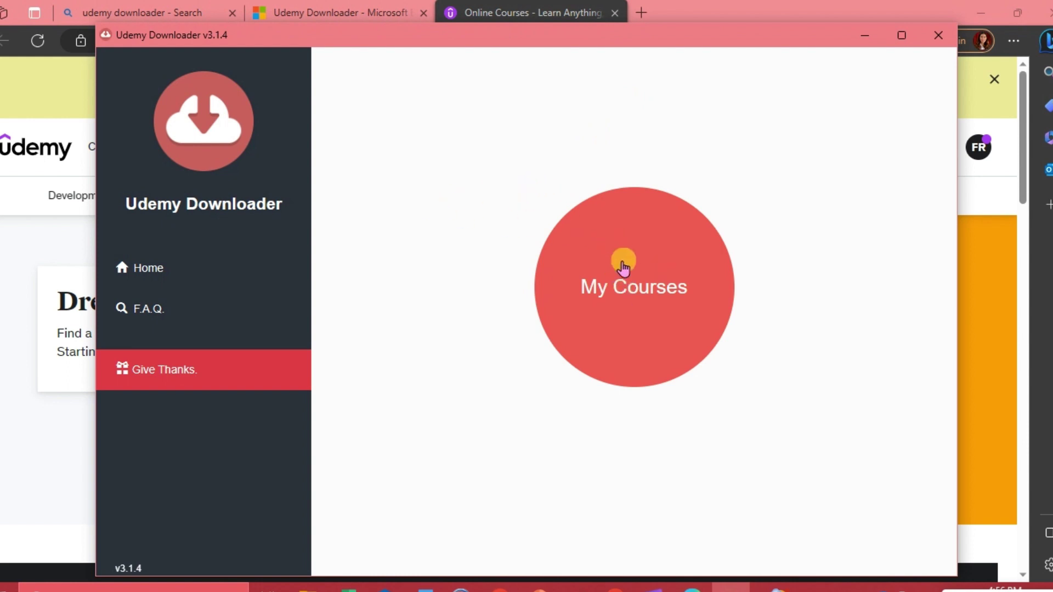
{"action": "left_click", "coordinate": [615, 277]}
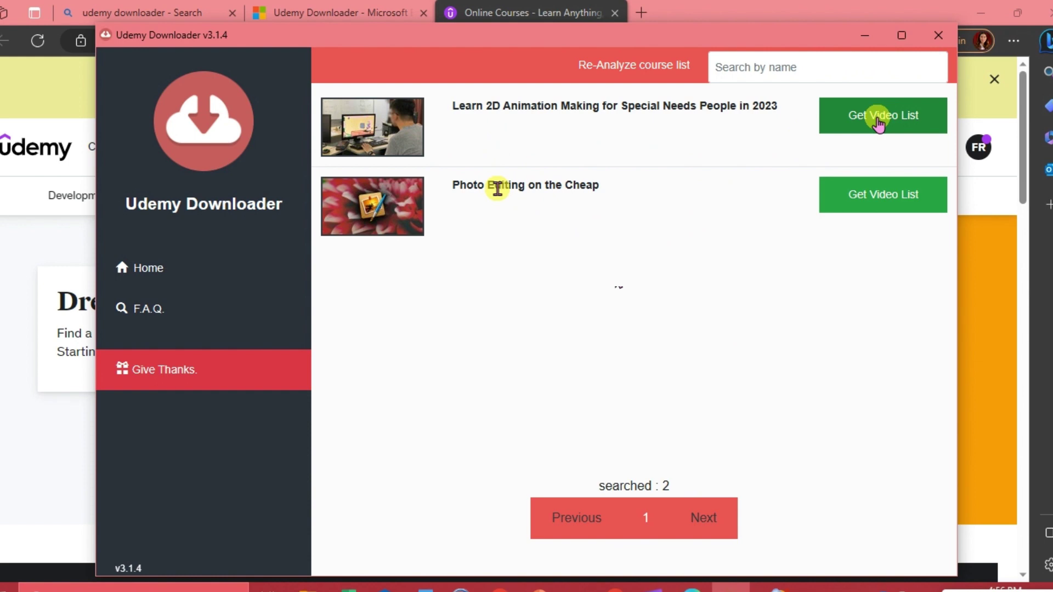
Fetch the 2D animation course's video list and wait while it analyses all 24 lectures.
{"action": "key", "text": "ctrl+plus"}
{"action": "left_click", "coordinate": [864, 144]}
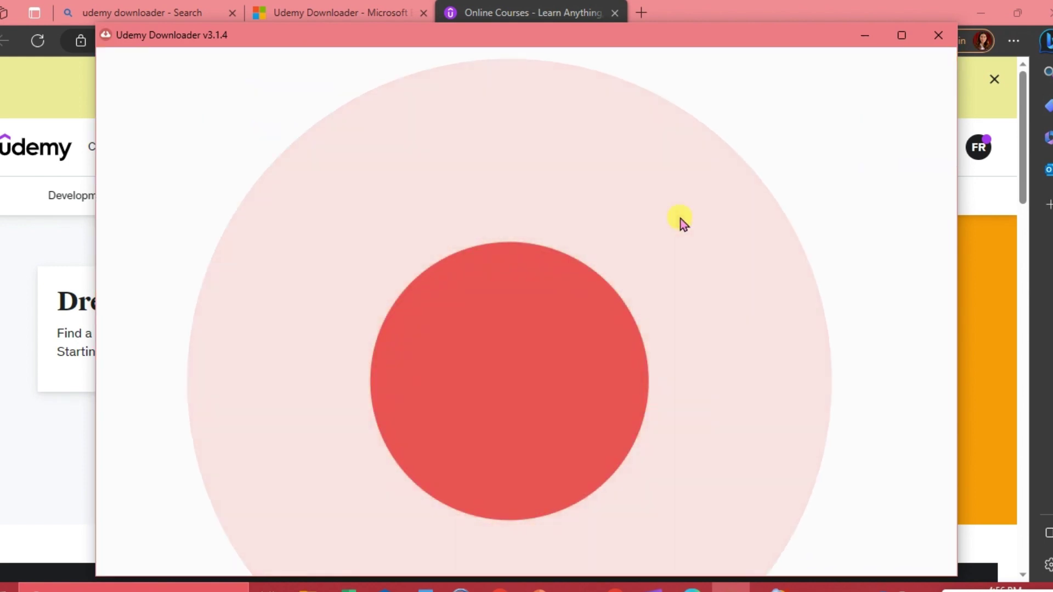
{"action": "key", "text": "ctrl+0"}
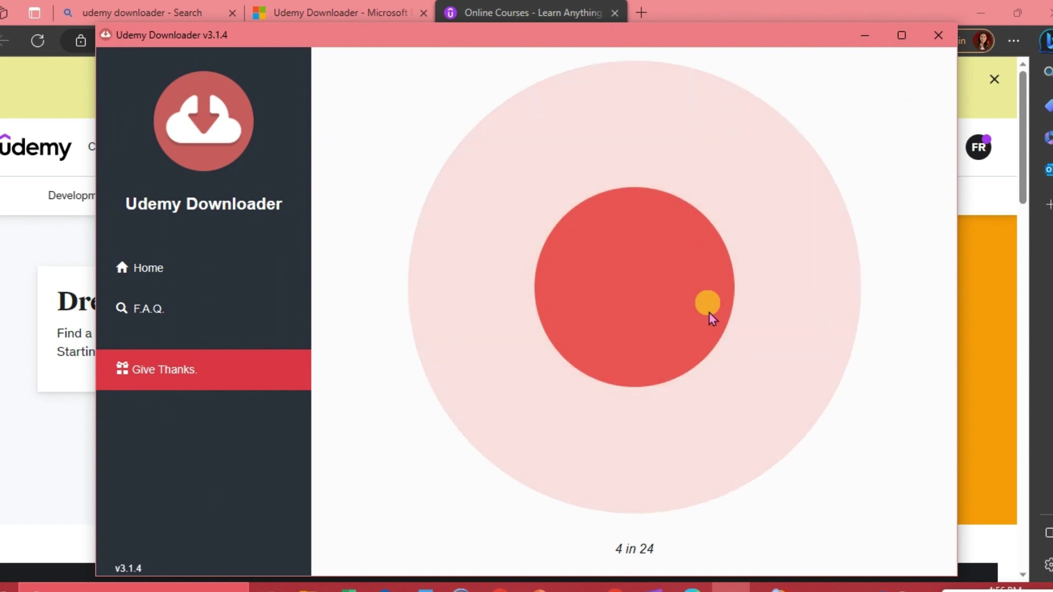
{"action": "key", "text": "ctrl+plus"}
{"action": "key", "text": "ctrl+plus"}
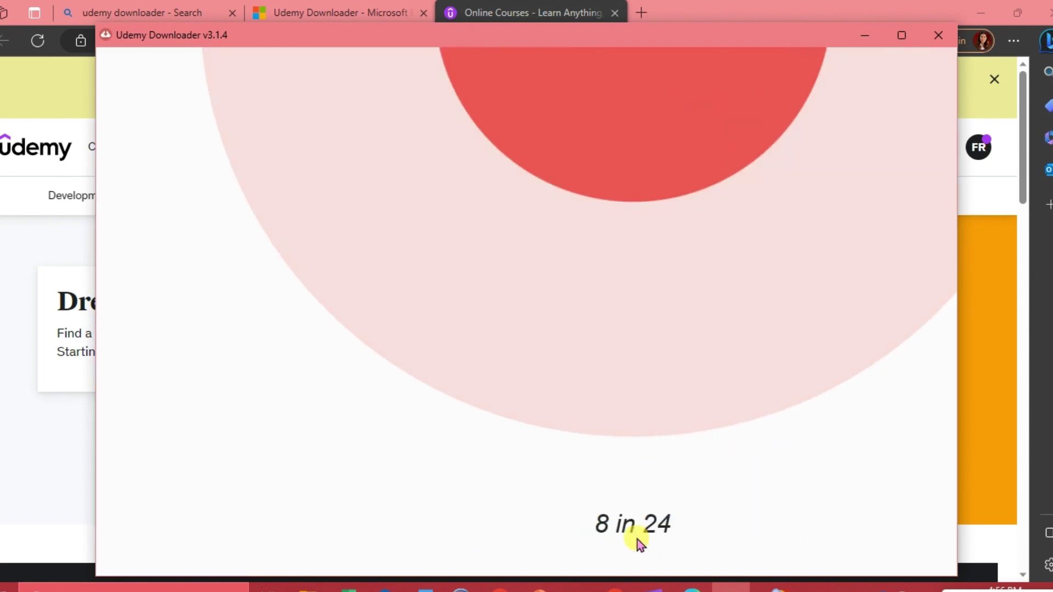
{"action": "key", "text": "ctrl+0"}
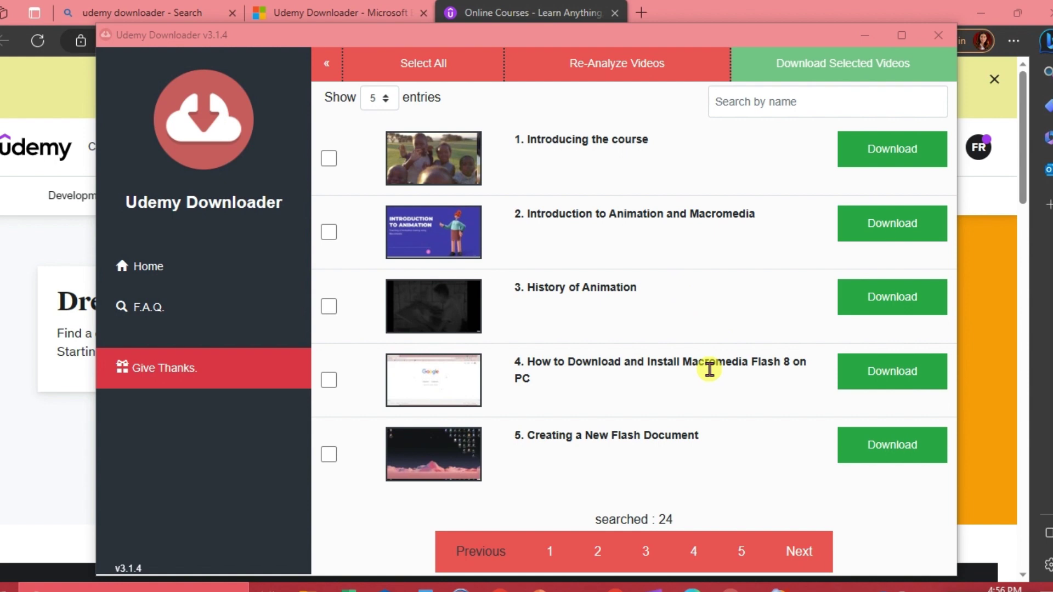
{"action": "scroll", "coordinate": [709, 370], "scroll_direction": "down", "scroll_amount": 1}
{"action": "scroll", "coordinate": [709, 369], "scroll_direction": "up", "scroll_amount": 1}
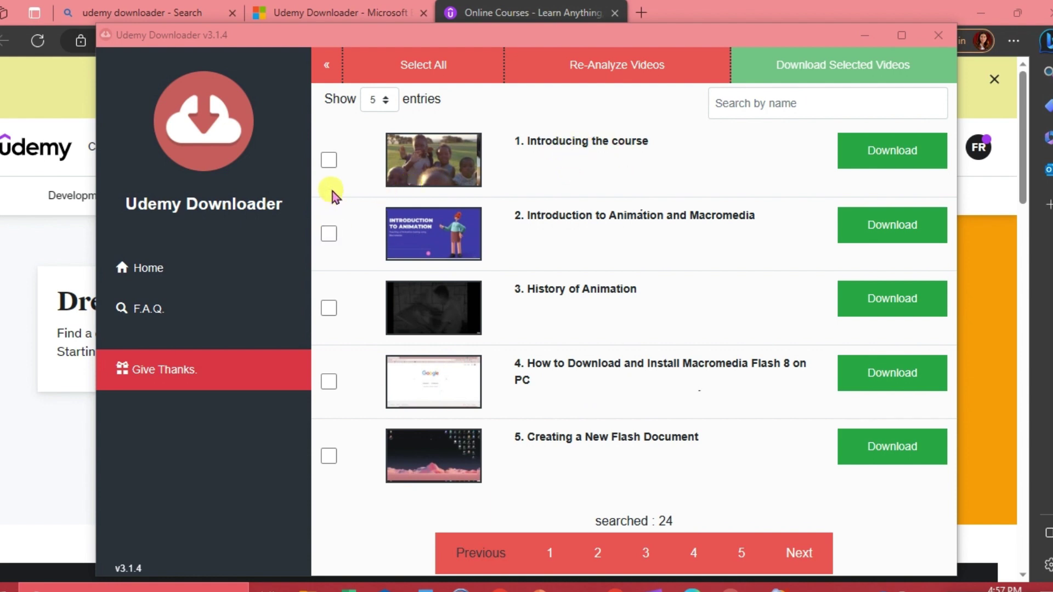
Select only lecture 1, Introducing the course, for download.
{"action": "left_click", "coordinate": [327, 166]}
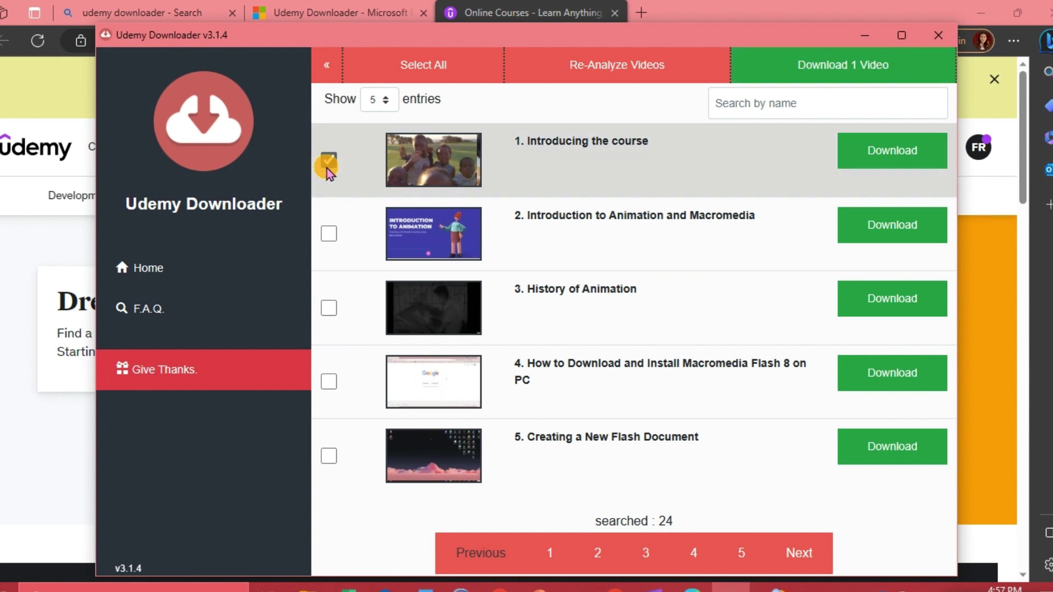
{"action": "left_click", "coordinate": [330, 235]}
{"action": "left_click", "coordinate": [329, 308]}
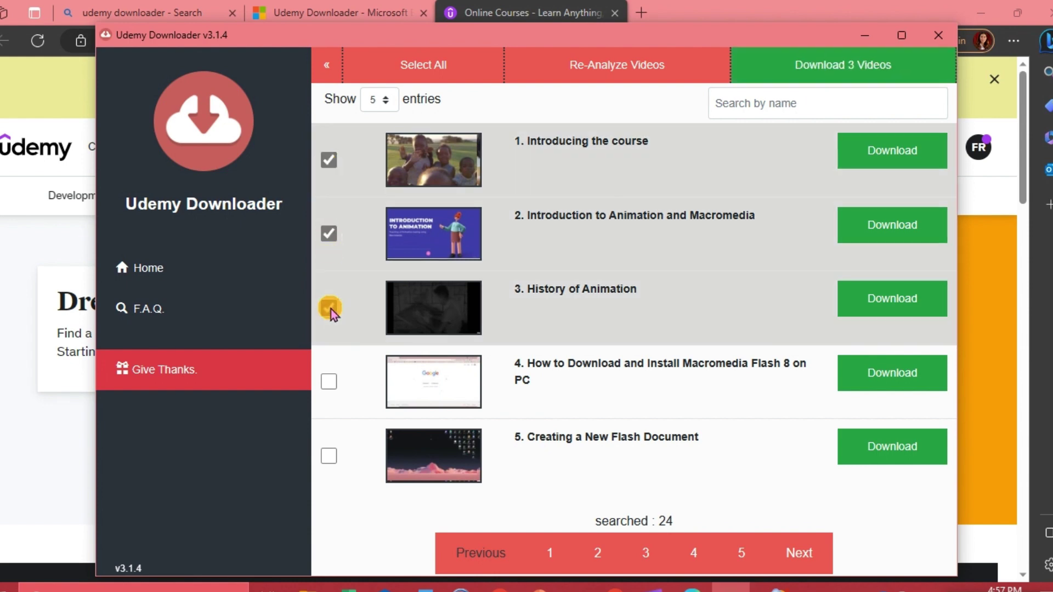
{"action": "left_click", "coordinate": [329, 234]}
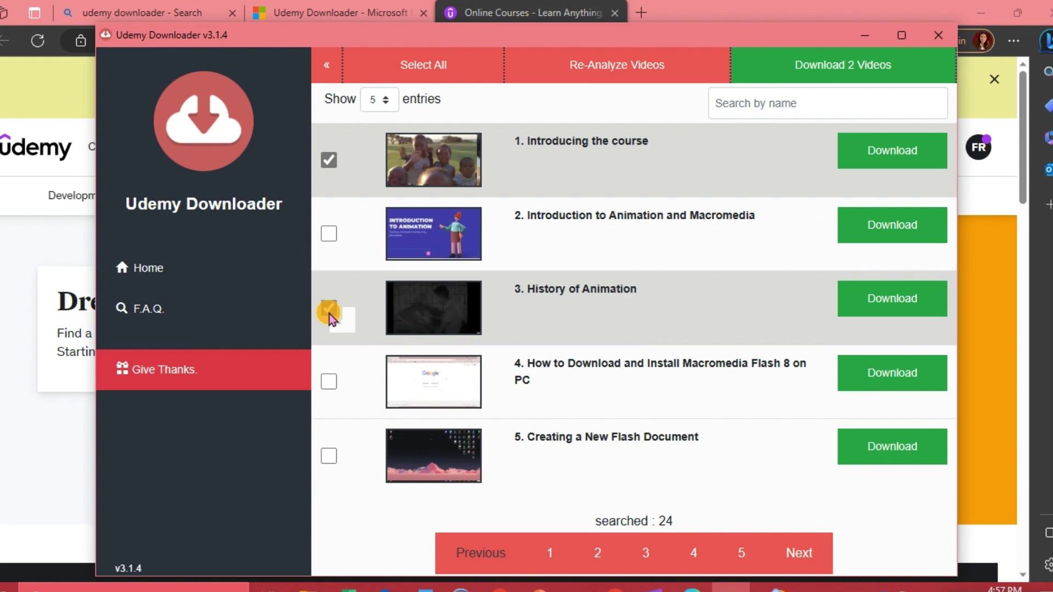
{"action": "left_click", "coordinate": [330, 311]}
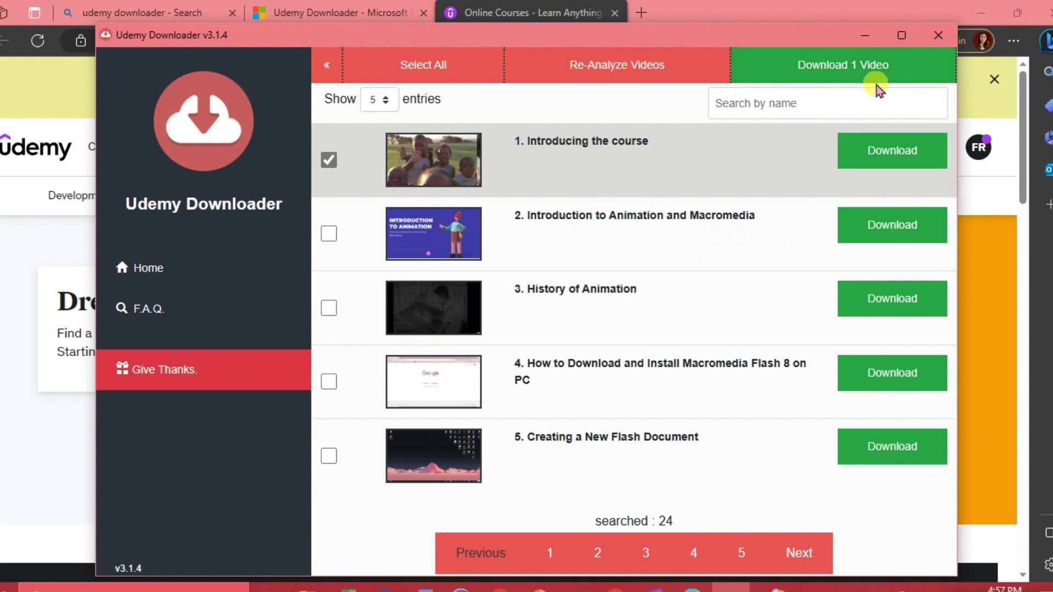
Download the Introducing the course lecture until it reaches 100%.
{"action": "left_click", "coordinate": [869, 65]}
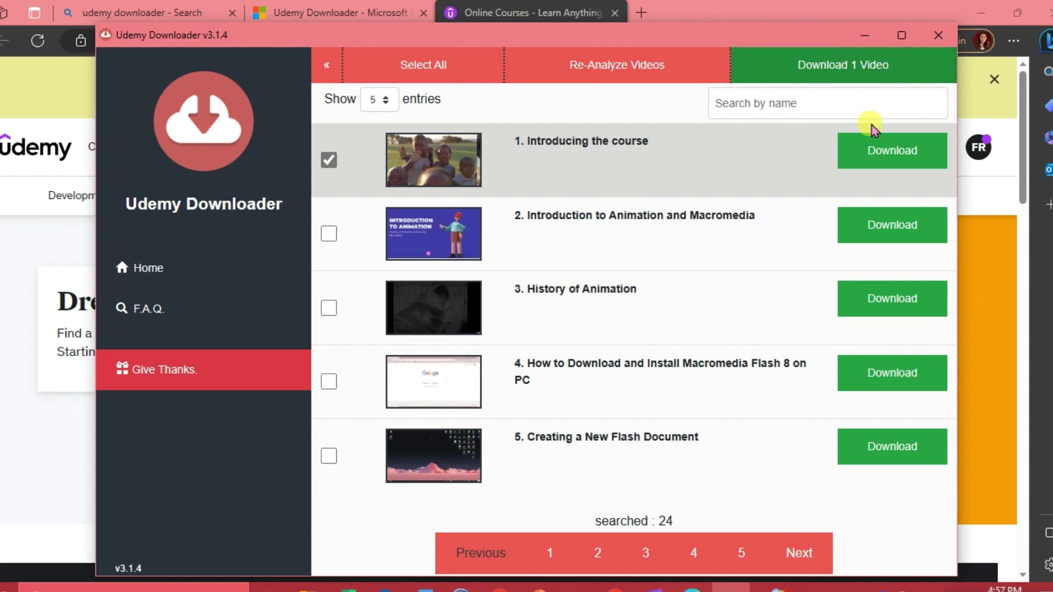
{"action": "left_click", "coordinate": [876, 151]}
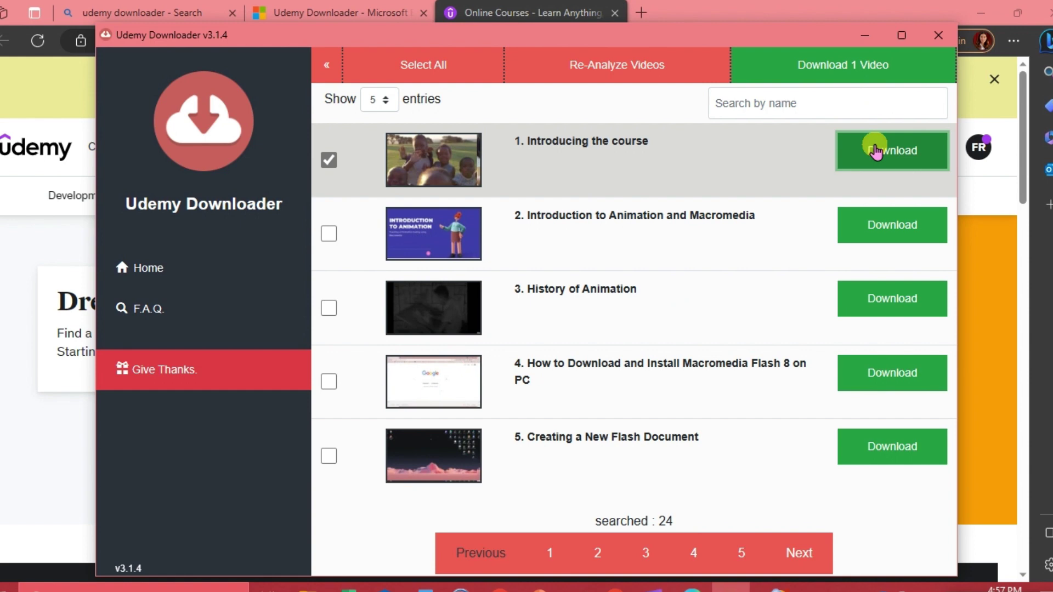
{"action": "left_click", "coordinate": [907, 36]}
{"action": "left_click", "coordinate": [940, 117]}
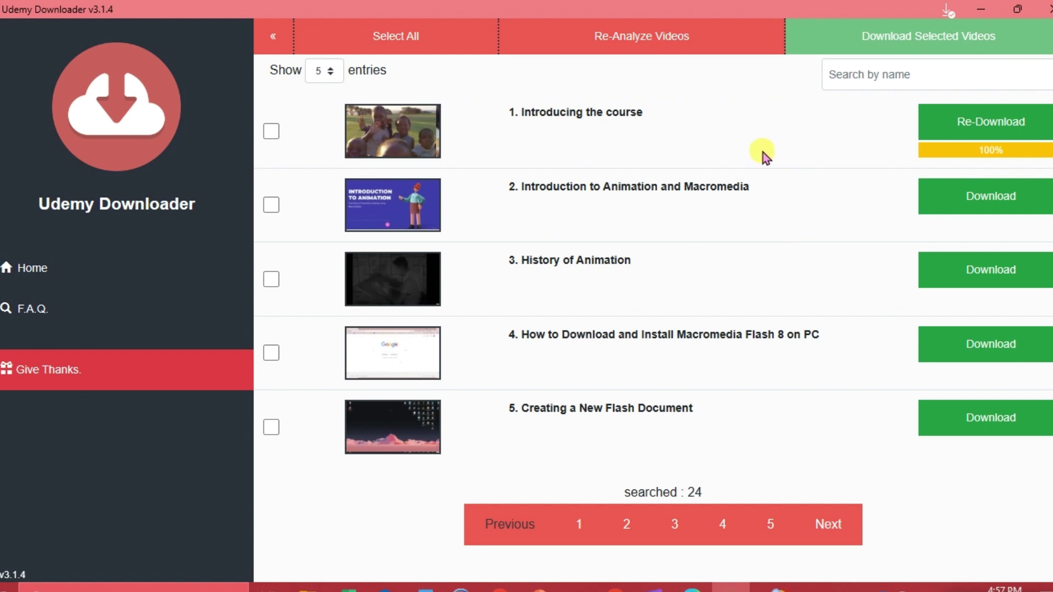
Browse Downloads > Udemy Download > instructor folder > Learn 2D Animation course folder, in list view.
{"action": "left_click", "coordinate": [309, 586]}
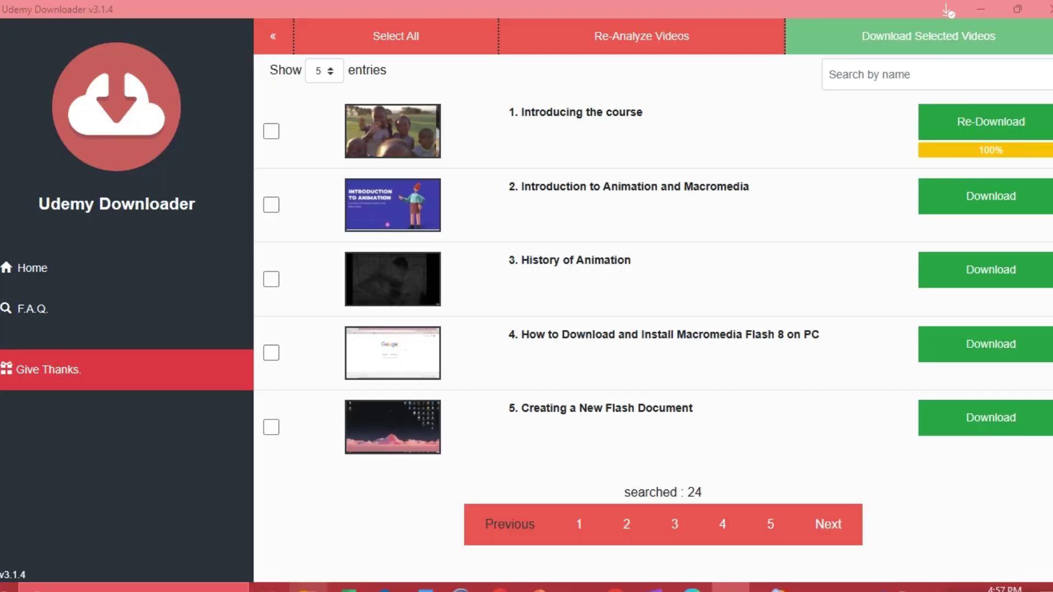
{"action": "left_click", "coordinate": [57, 207]}
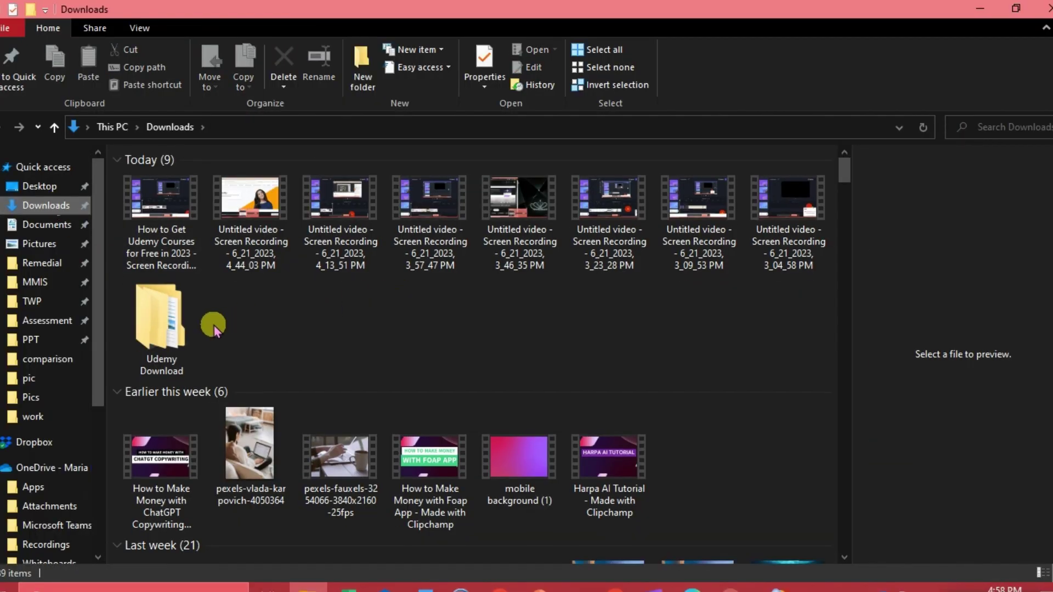
{"action": "left_click", "coordinate": [168, 326]}
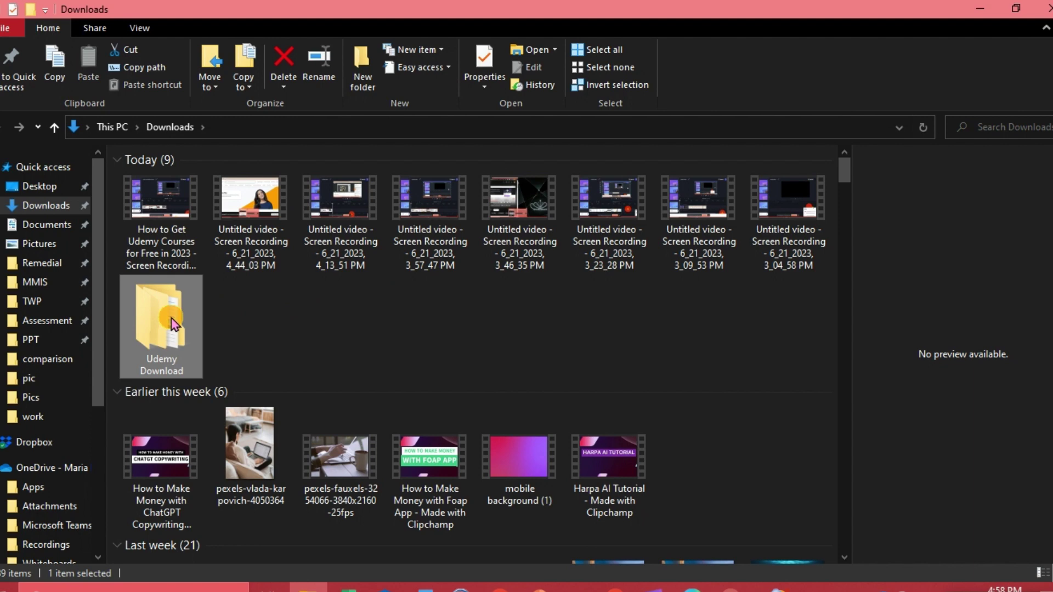
{"action": "double_click", "coordinate": [170, 318]}
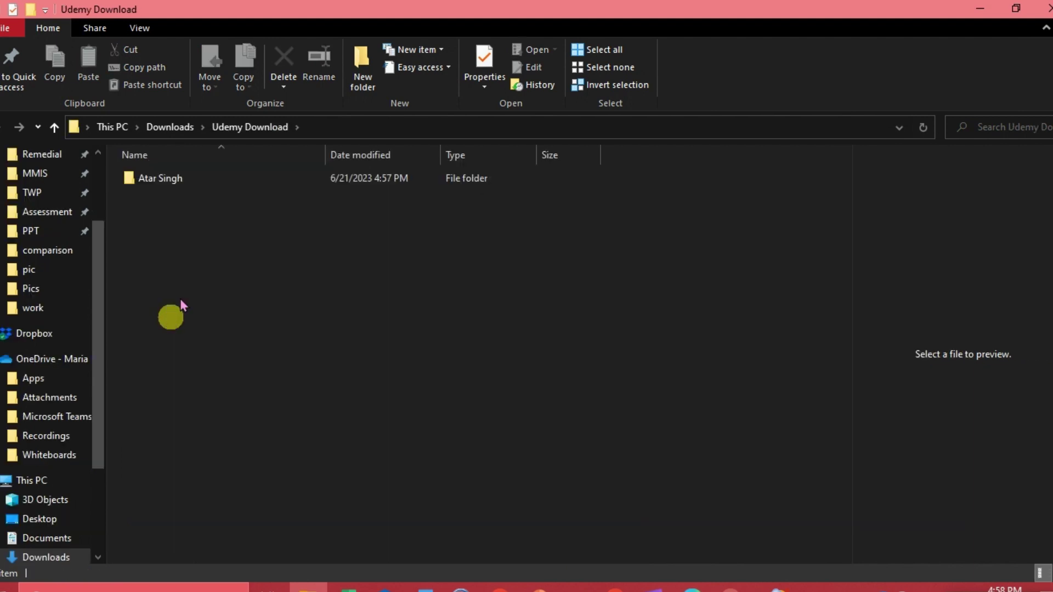
{"action": "key", "text": "ctrl+shift+5"}
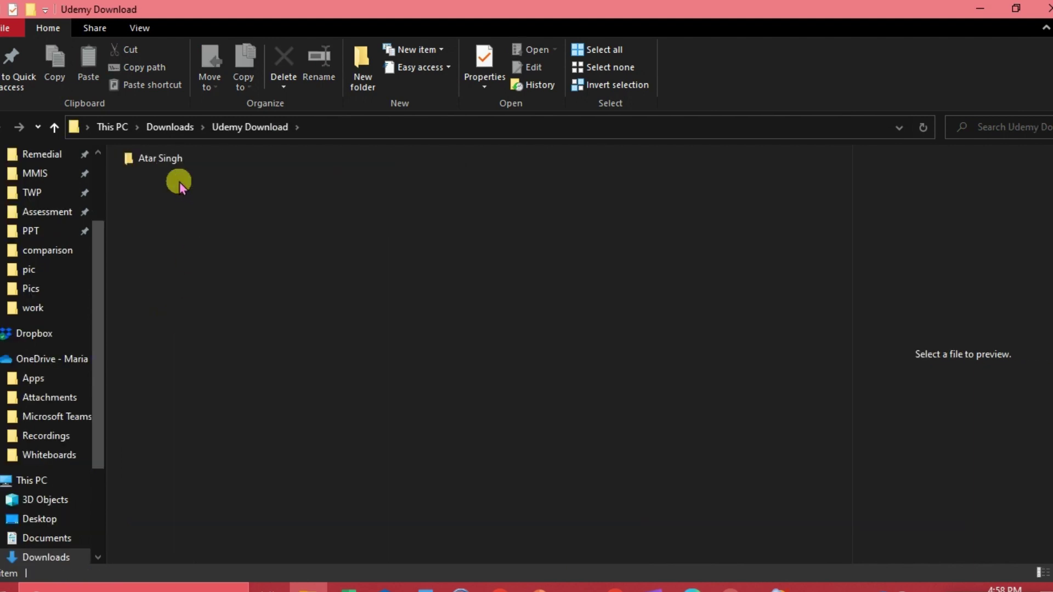
{"action": "double_click", "coordinate": [171, 160]}
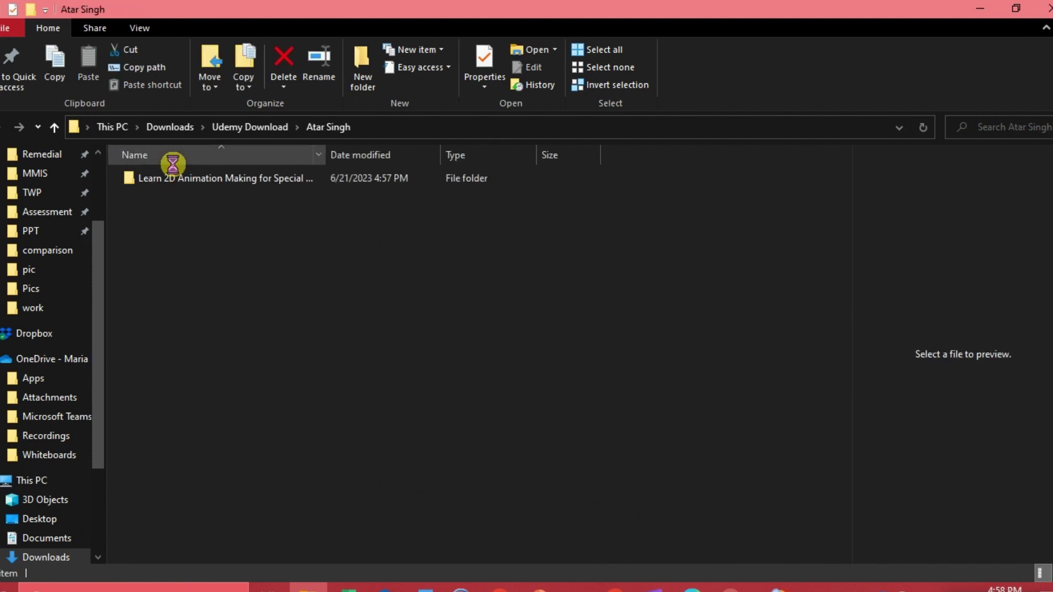
{"action": "double_click", "coordinate": [171, 179]}
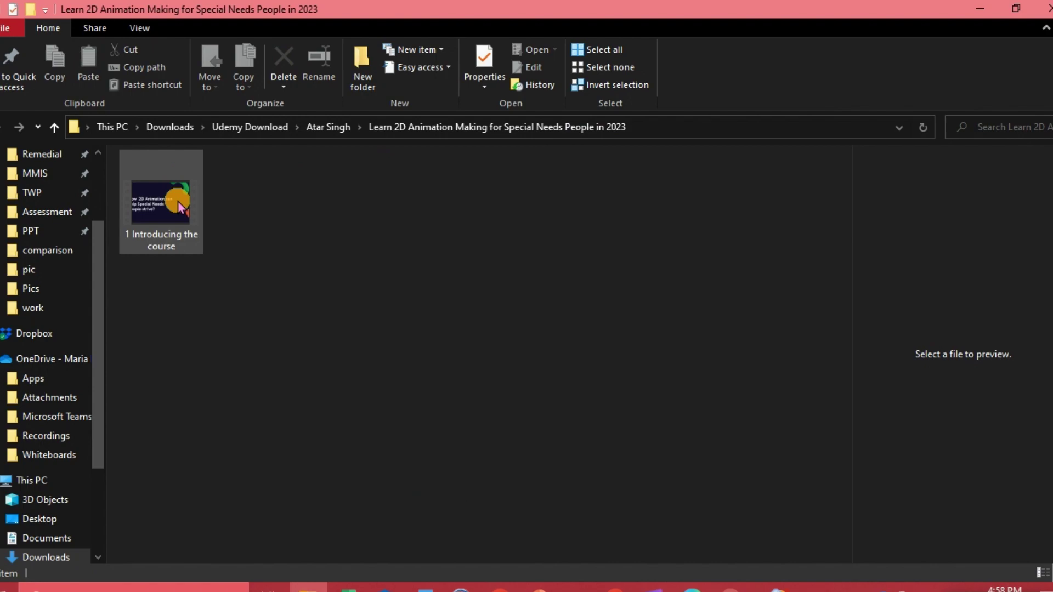
Play the 1 Introducing the course video in Media Player, then pause it.
{"action": "double_click", "coordinate": [181, 207]}
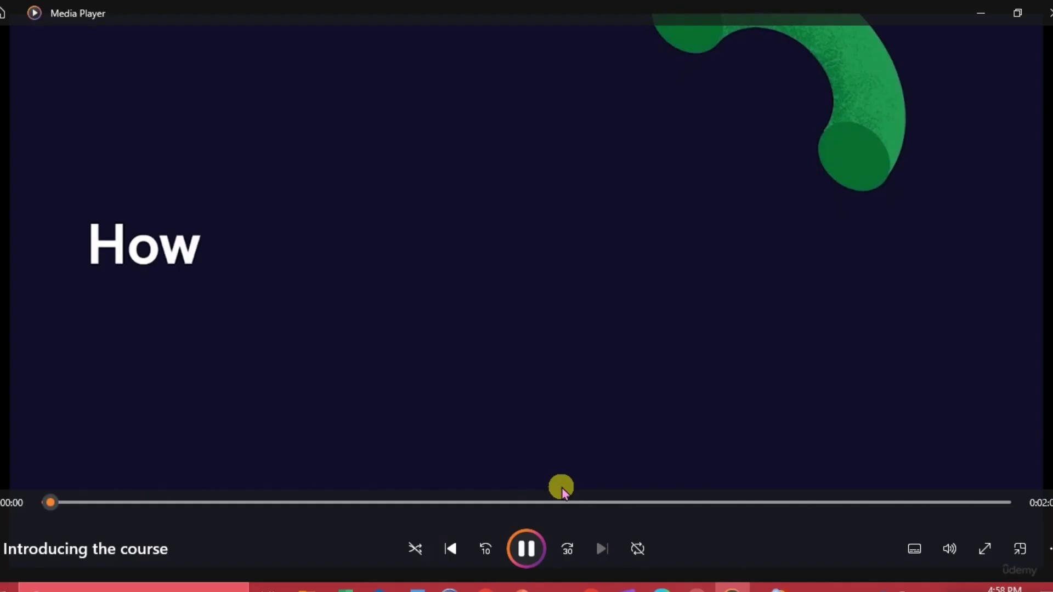
{"action": "left_click", "coordinate": [527, 549]}
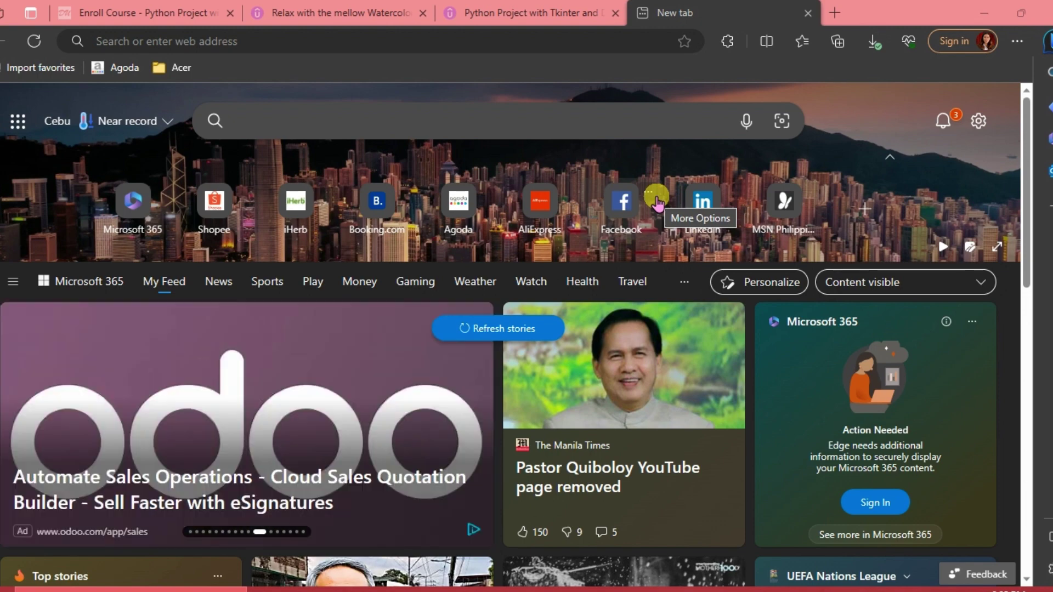
Open Udemy Downloader again and load the list of enrolled courses.
{"action": "left_click", "coordinate": [726, 44]}
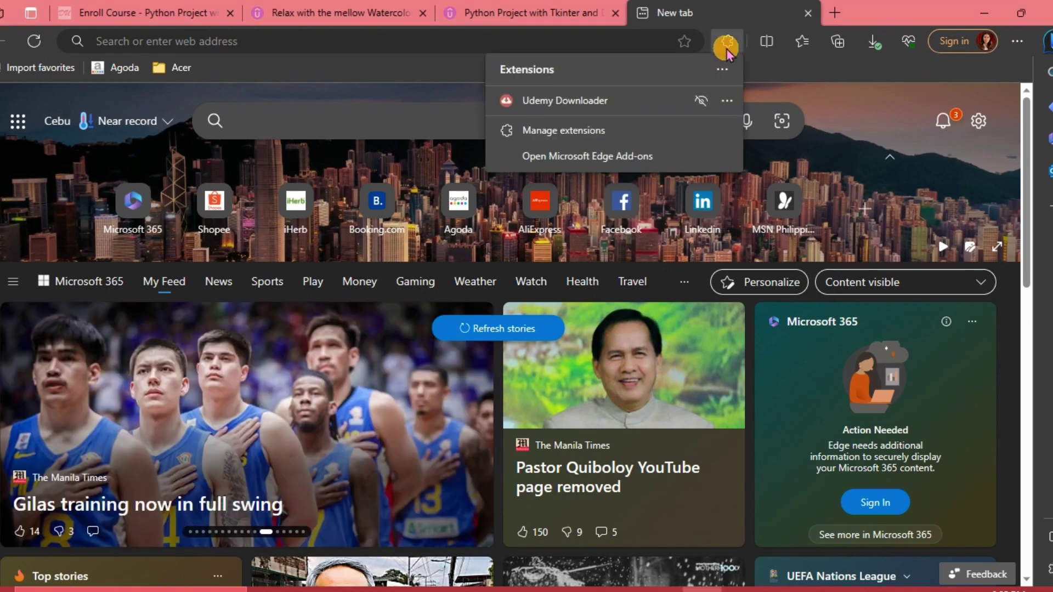
{"action": "left_click", "coordinate": [564, 108]}
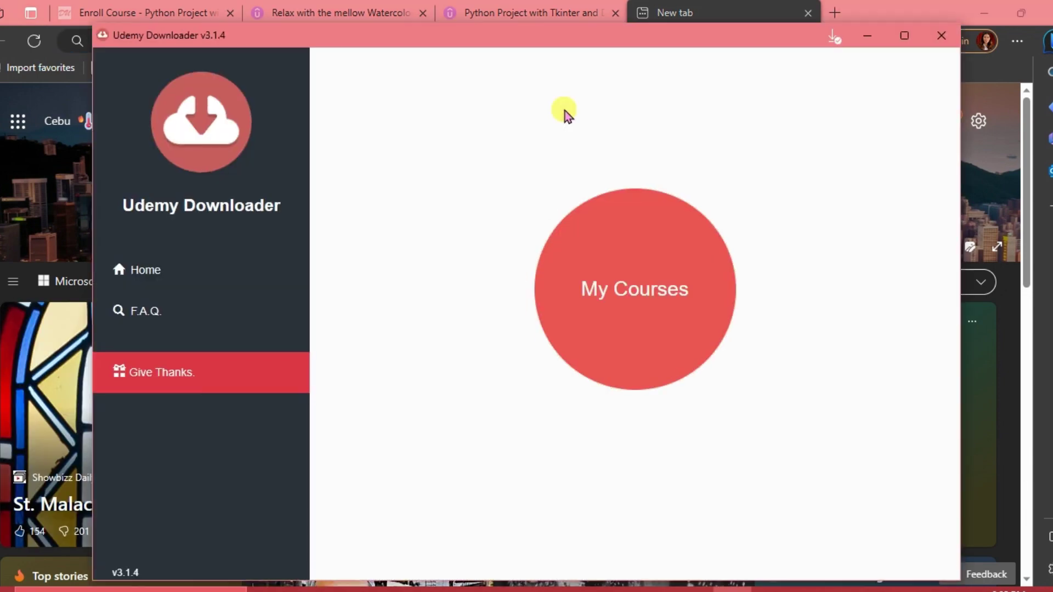
{"action": "left_click", "coordinate": [623, 289]}
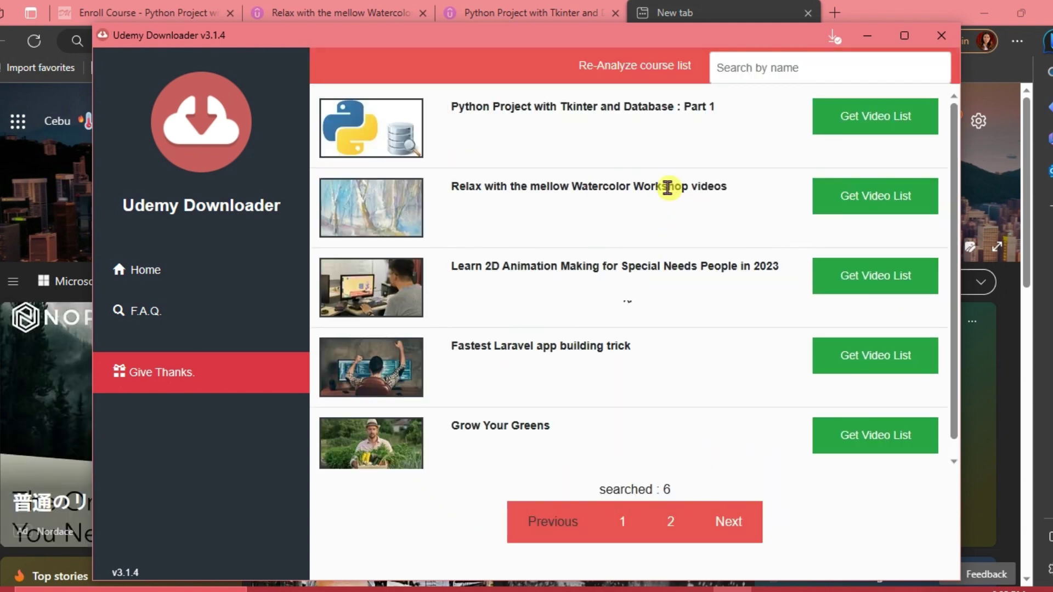
Get the video list for the Fastest Laravel app building trick course.
{"action": "scroll", "coordinate": [641, 339], "scroll_direction": "down", "scroll_amount": 1}
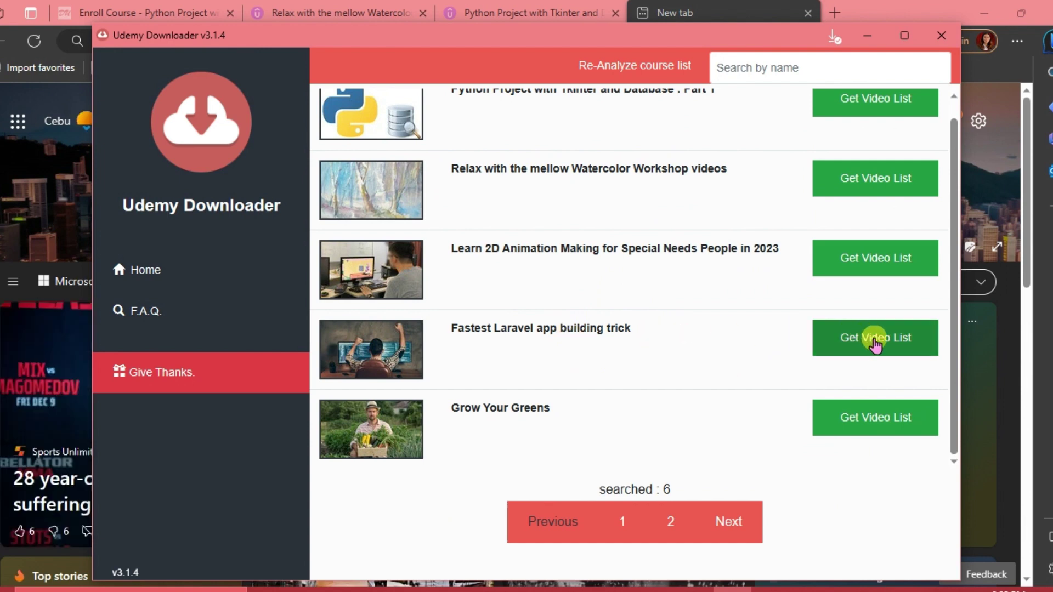
{"action": "left_click", "coordinate": [875, 344]}
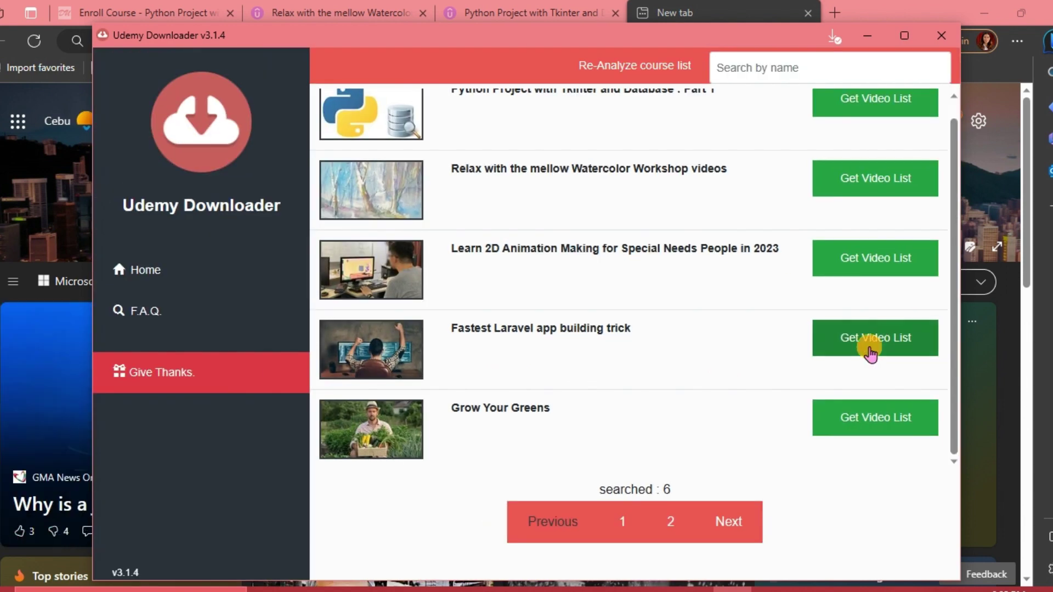
{"action": "left_click", "coordinate": [870, 351]}
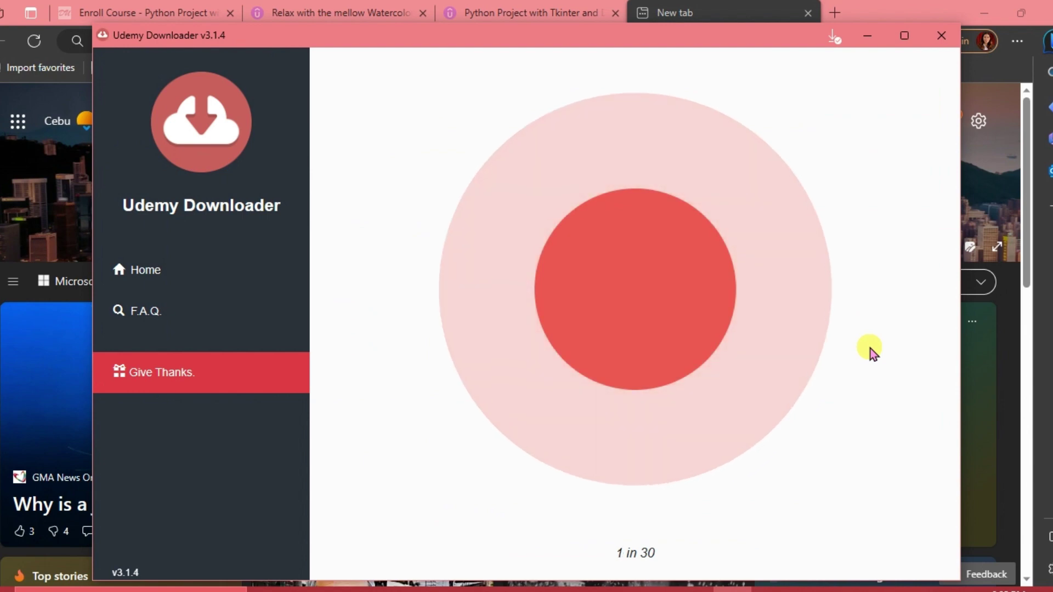